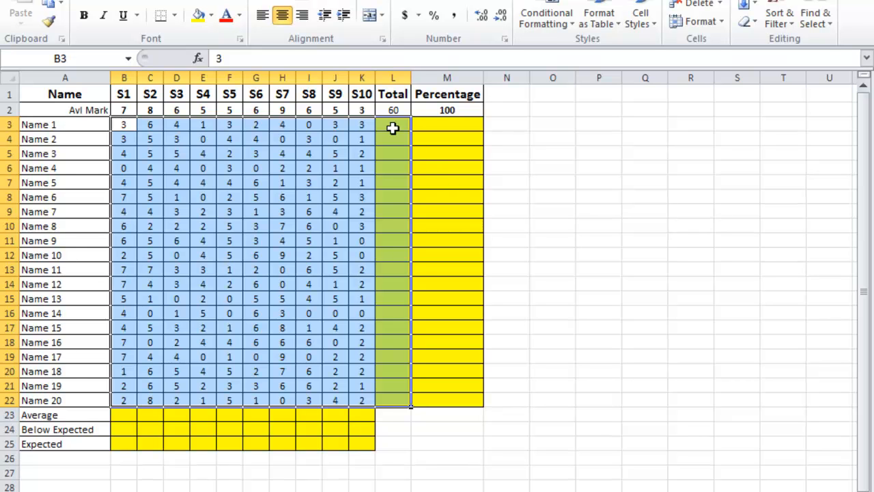
Step: Total each student's S1 to S10 marks in the Total column, L3:L22, using the Sum function
left_click(123, 128)
left_click_drag(122, 128, 383, 402)
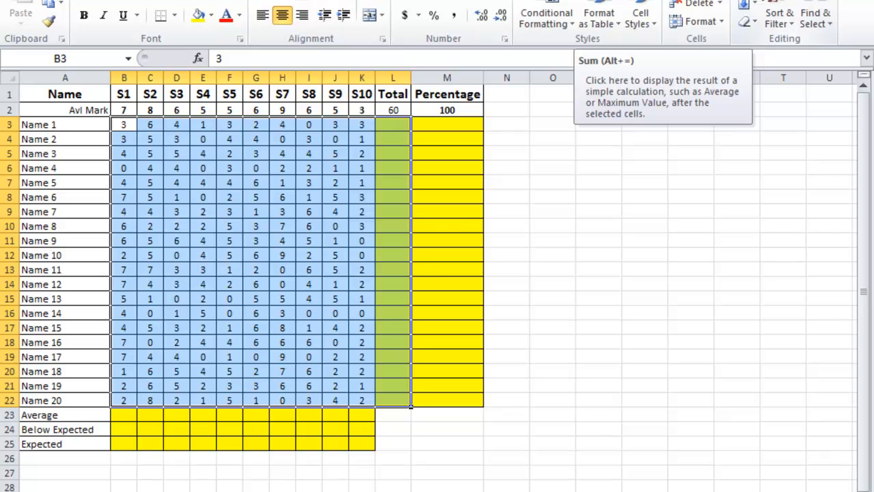
left_click(757, 1)
left_click(653, 7)
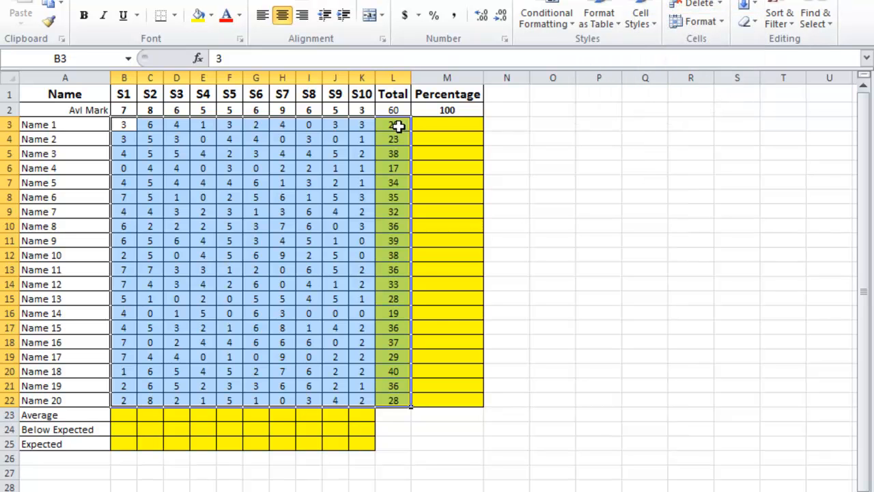
left_click(398, 128)
Step: Enter the formula =L3/60 in cell M3 to calculate Name 1's share of the 60 available marks
left_click(445, 123)
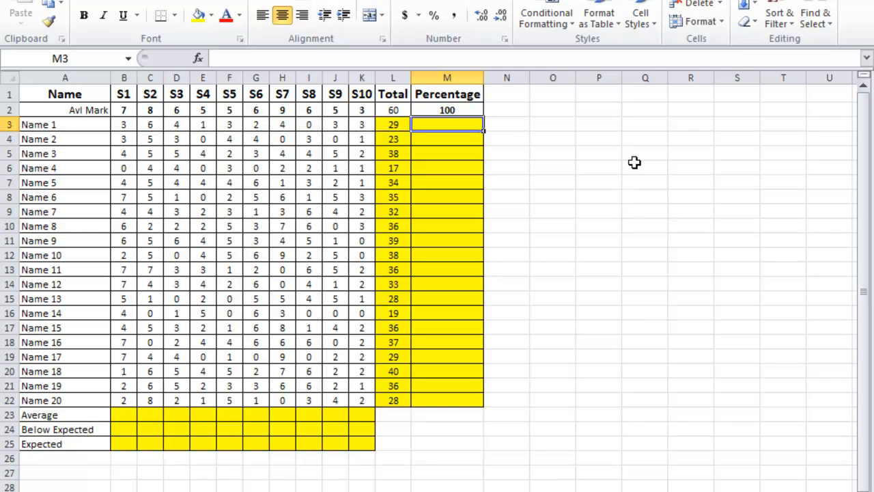
type("=")
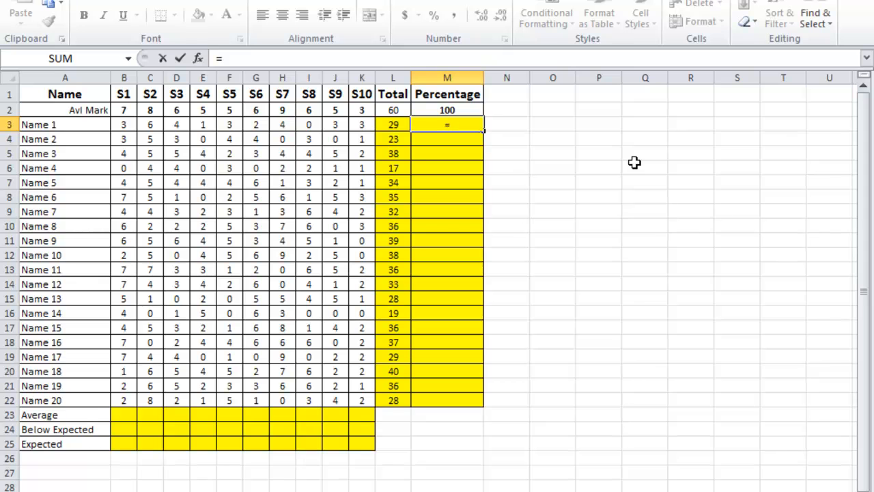
left_click(392, 123)
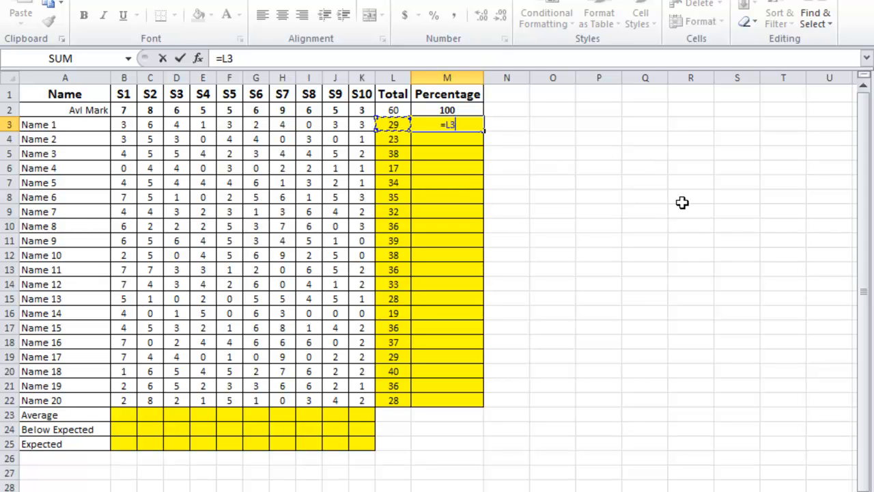
type("/60")
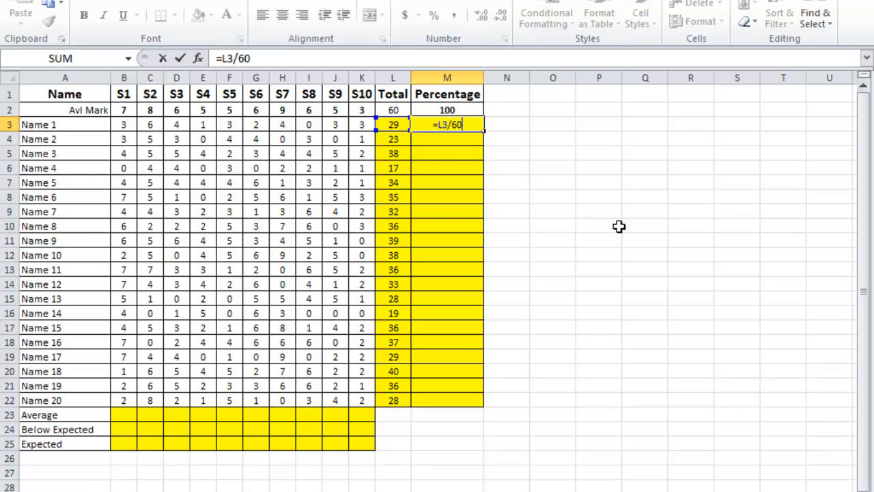
key("Return")
Step: Format M3 as a percentage and copy its formula down through M22
key("Up")
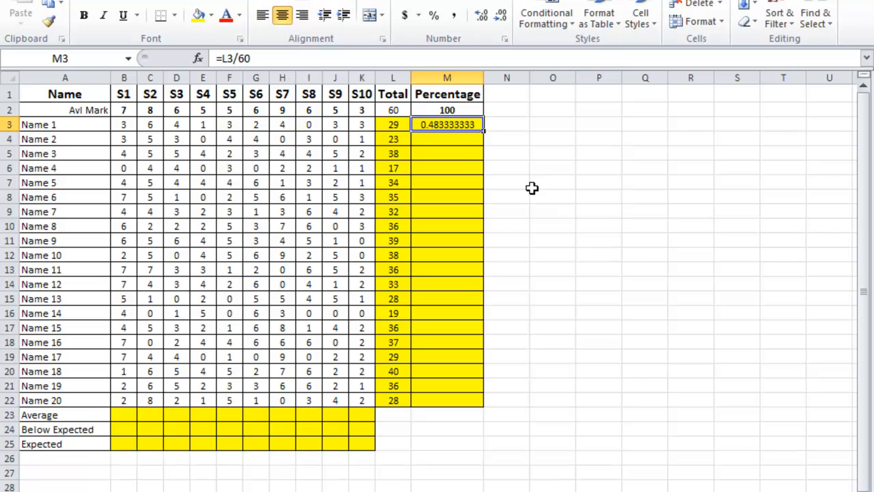
left_click(434, 18)
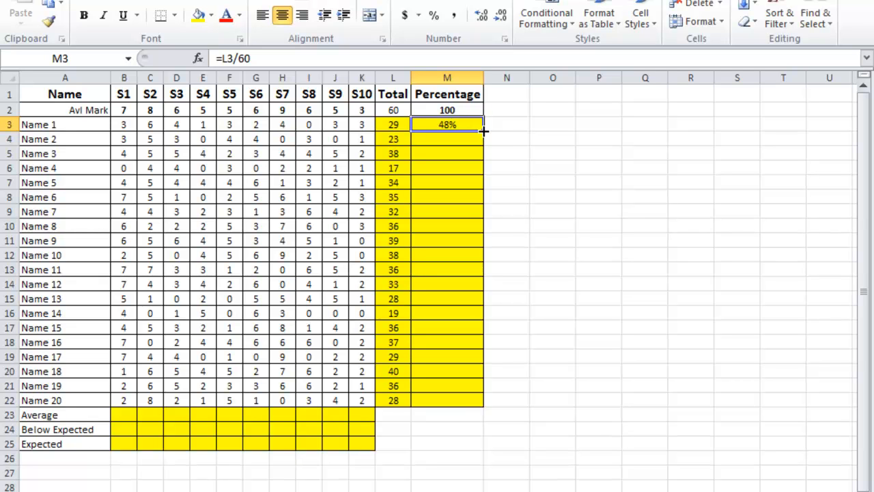
left_click_drag(483, 130, 483, 404)
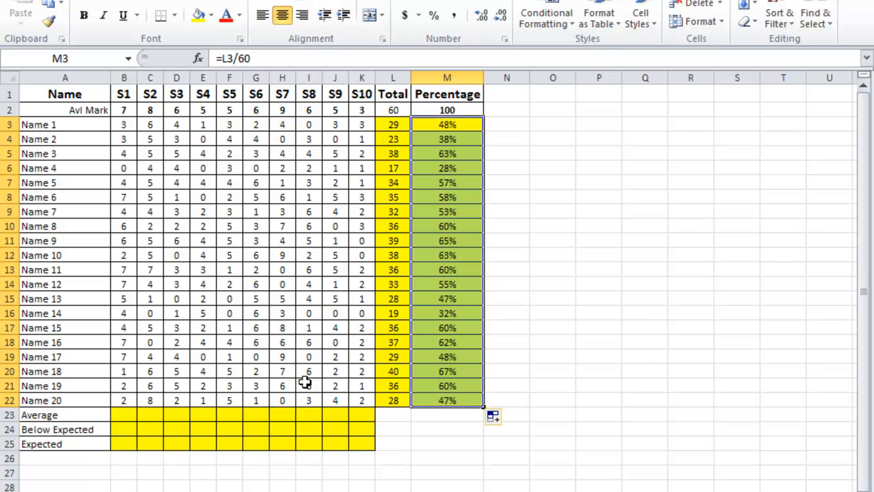
Step: Insert an AVERAGE function in B23 that covers the S1 marks in B3:B22
left_click(127, 417)
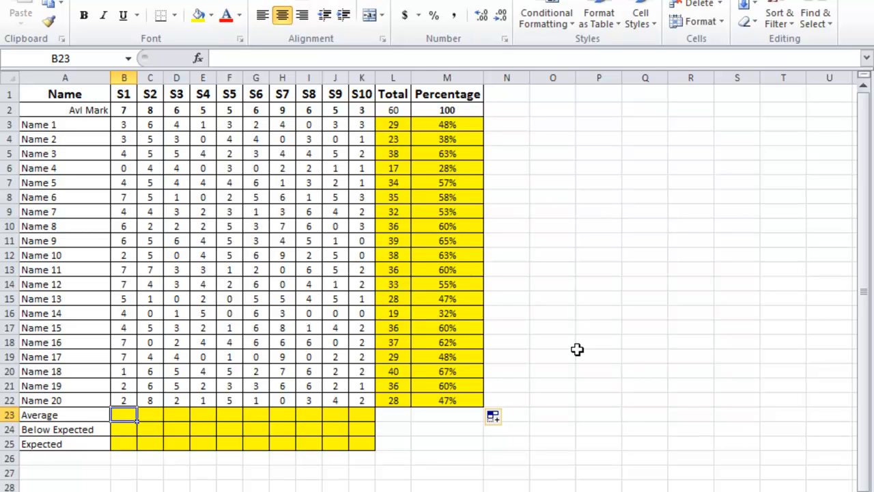
left_click(754, 3)
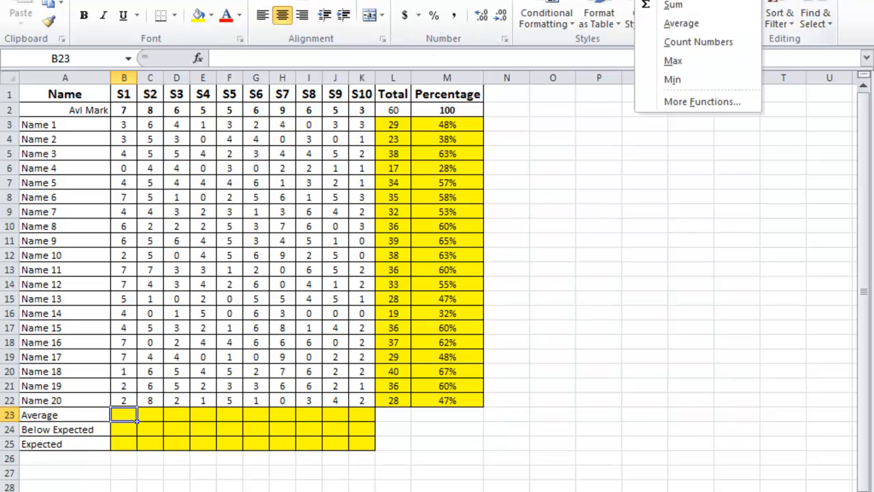
left_click(718, 24)
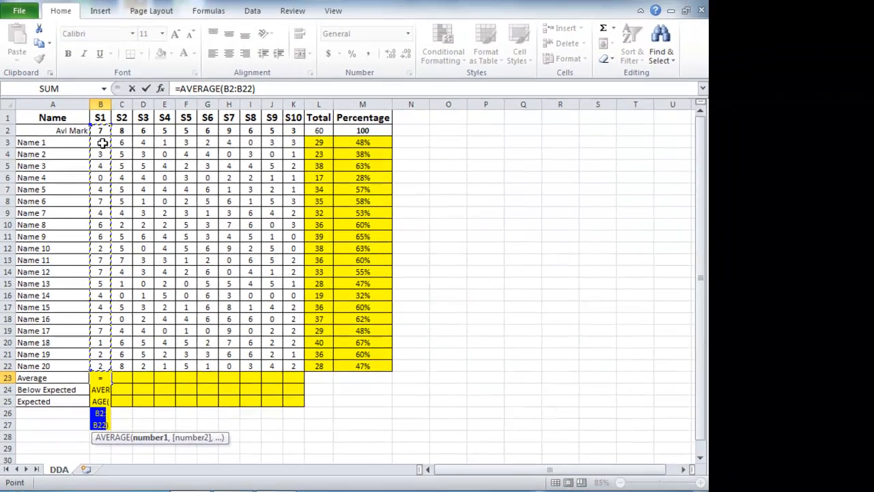
left_click_drag(101, 142, 100, 367)
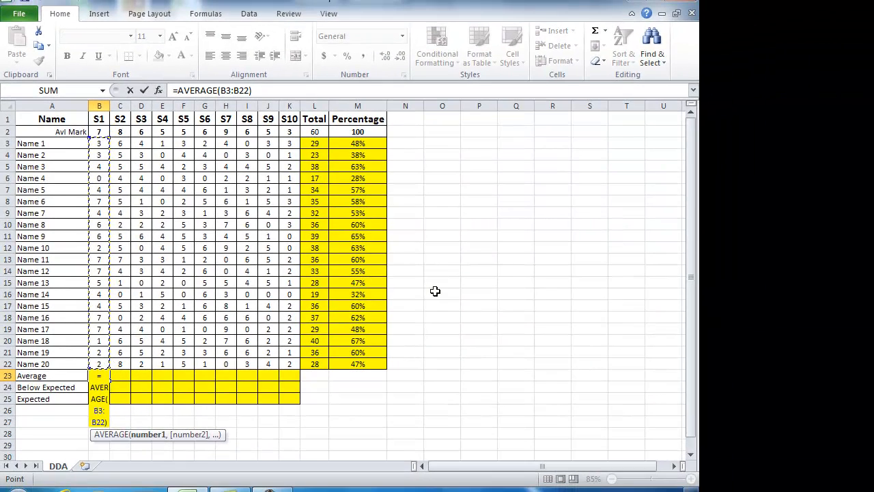
key("Return")
Step: Divide the S1 average by its available mark, making the B23 formula =AVERAGE(B3:B22)/B2
key("Up")
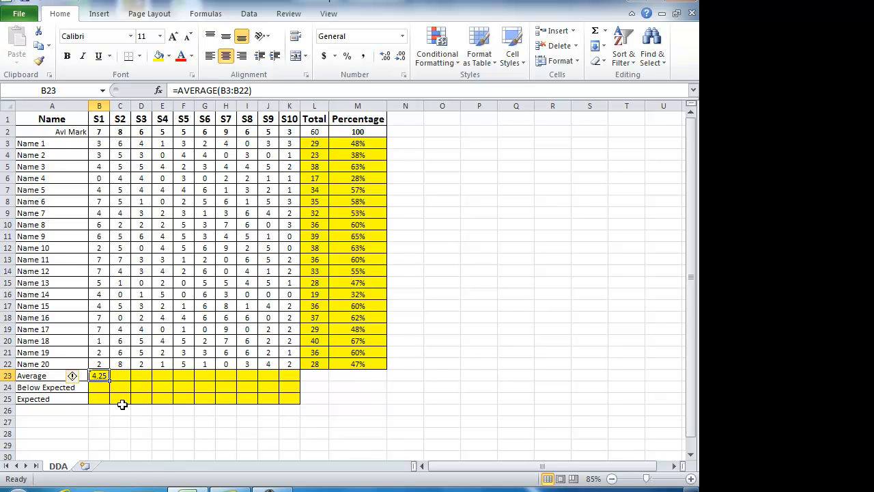
left_click(261, 91)
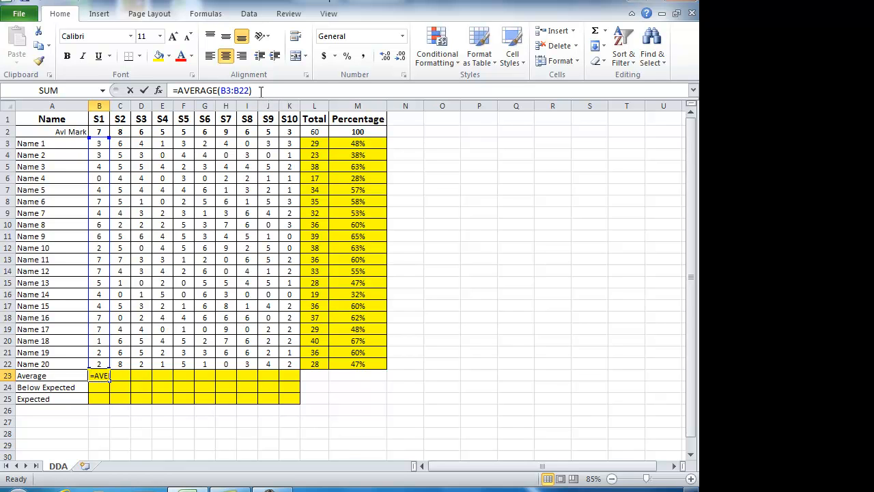
type("/")
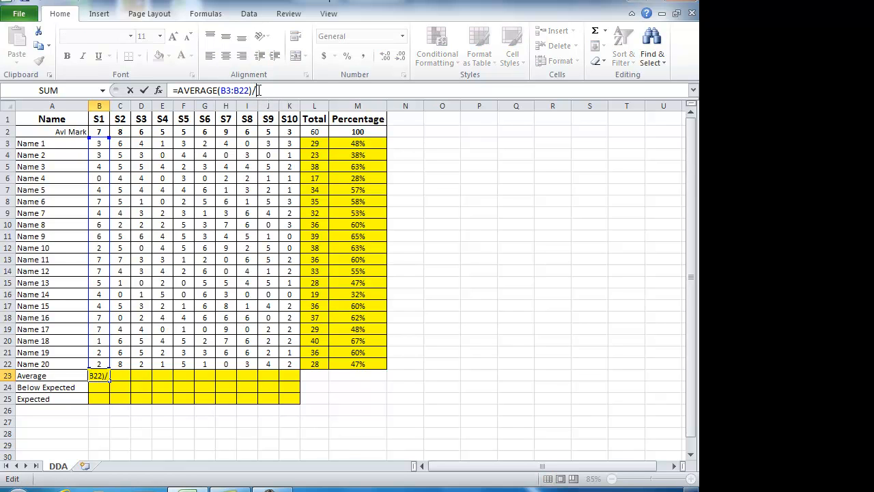
left_click(102, 132)
key("Return")
Step: Format the S1 average as a percentage and copy its formula across the Average row to K23
key("Up")
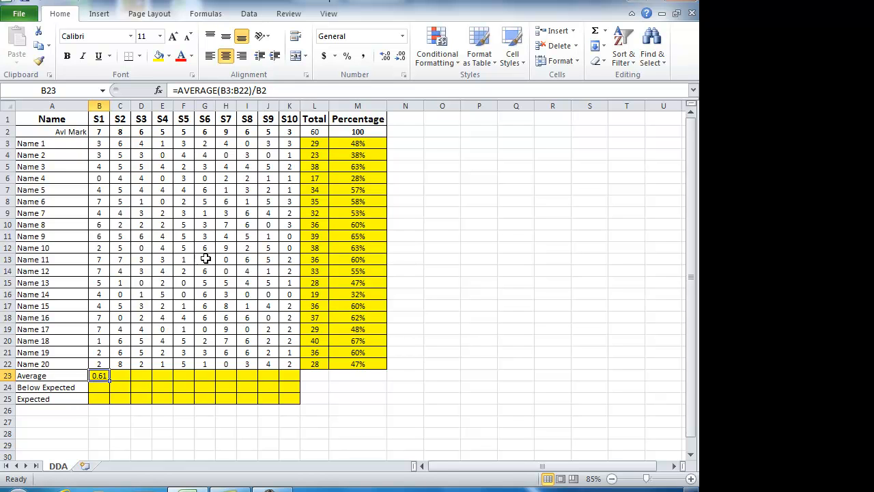
left_click(347, 55)
left_click_drag(107, 382, 300, 381)
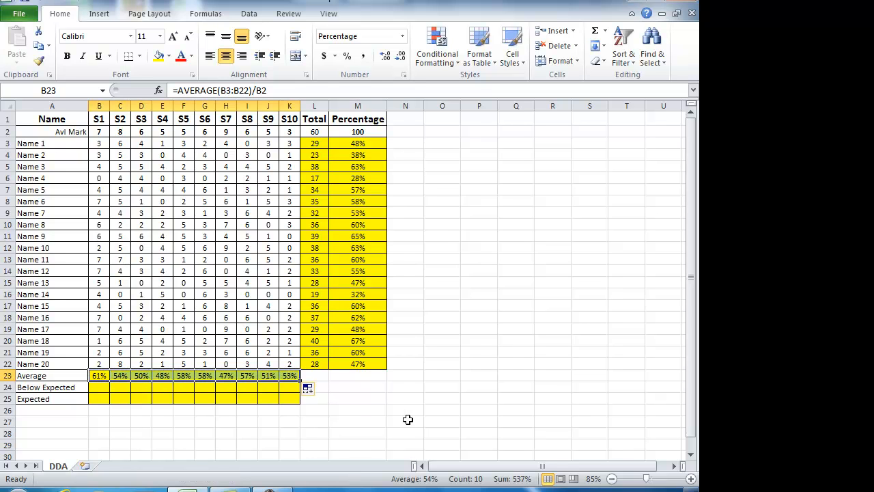
Step: Select the S1 cell of the Below Expected row, B24
left_click(101, 387)
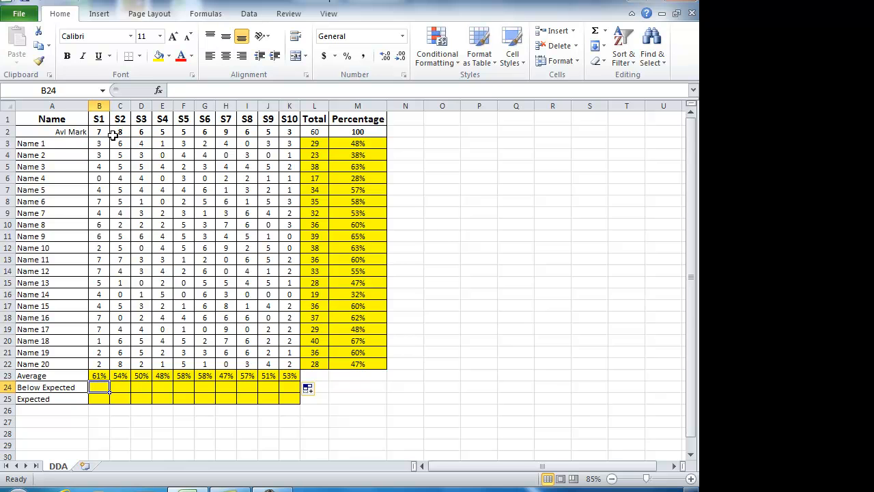
left_click(158, 90)
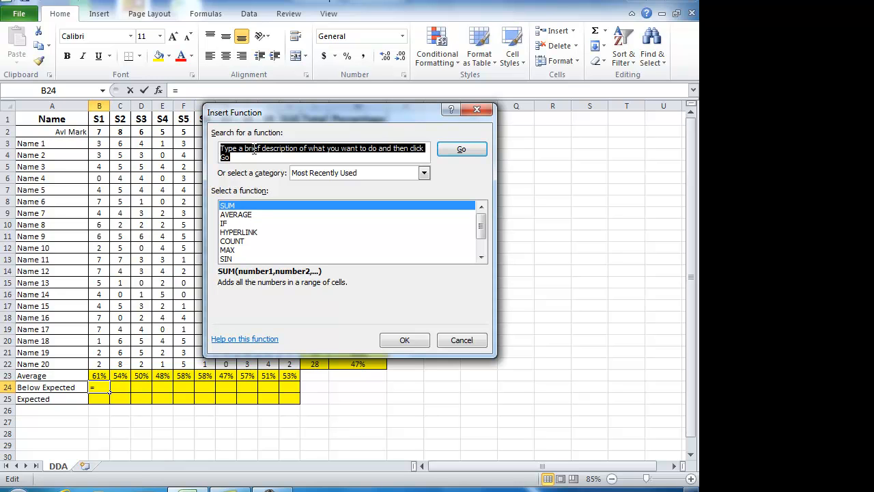
type("countif")
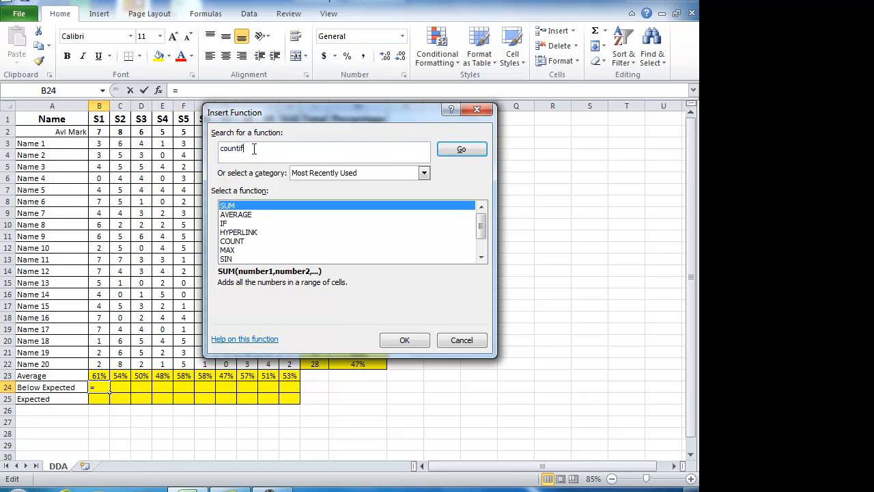
key("Escape")
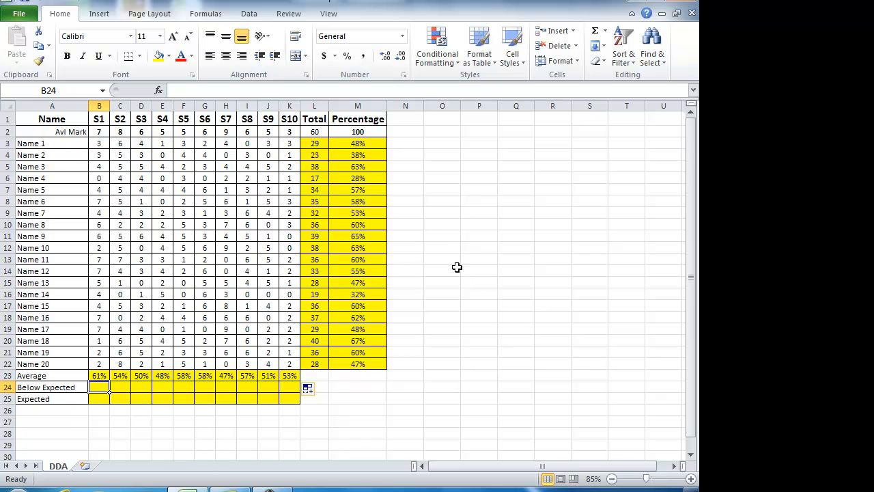
Step: Search the function list for countif and insert the COUNTIF function into B24
left_click(159, 91)
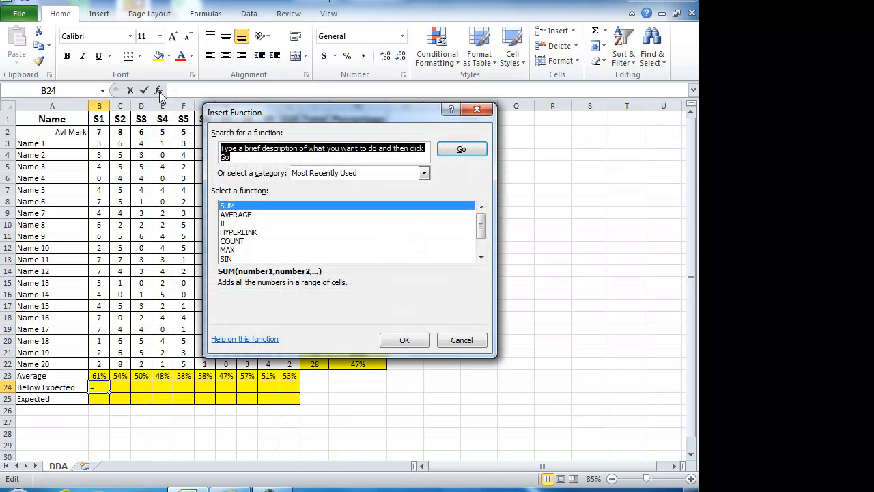
type("countif")
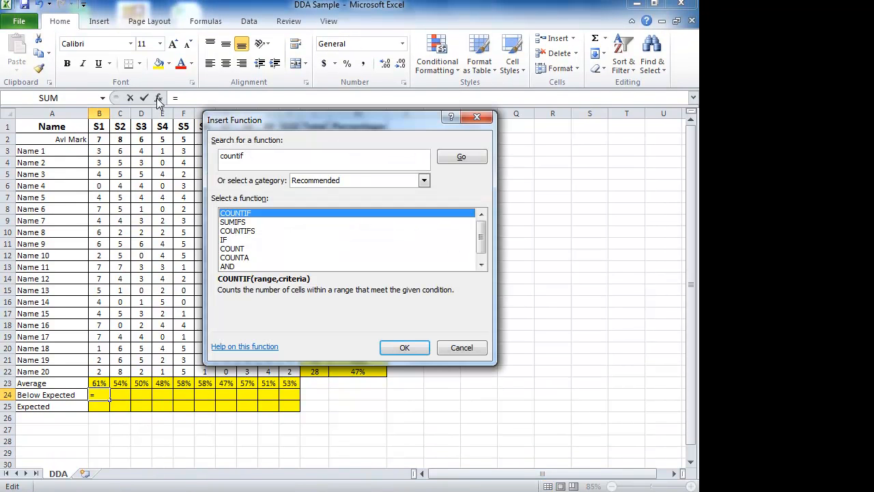
left_click(276, 158)
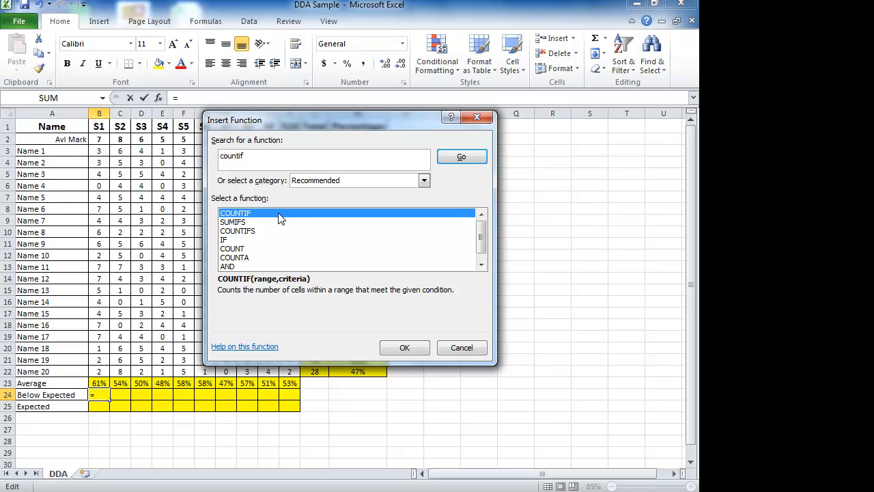
left_click(410, 351)
Step: Set the COUNTIF range to B3:B22 with criteria <4, and copy the formula across the Below Expected row to K24
left_click_drag(204, 155, 268, 156)
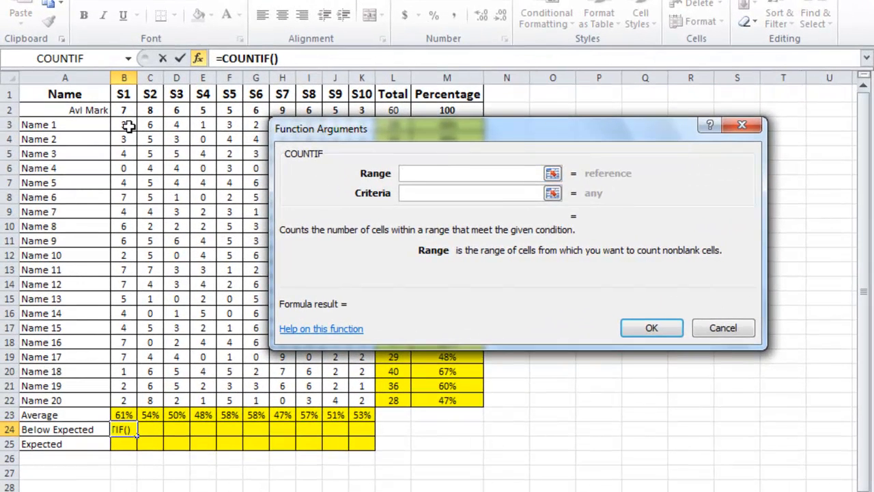
left_click_drag(128, 125, 128, 400)
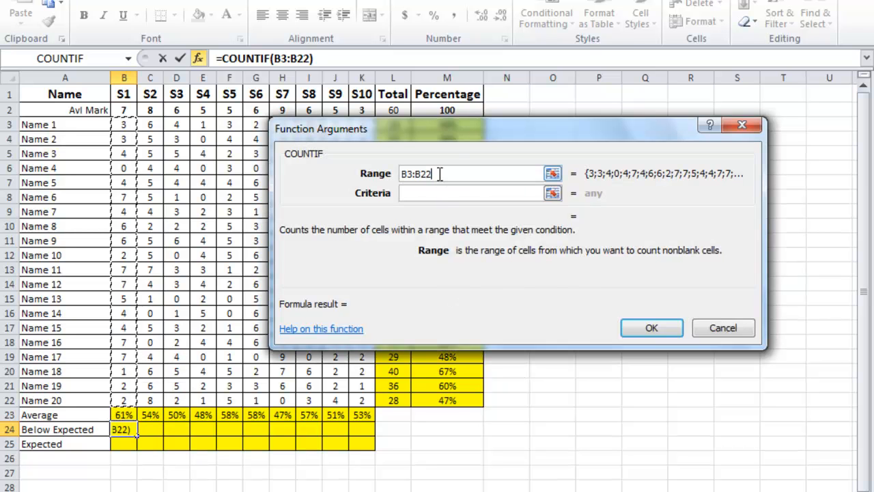
left_click(410, 194)
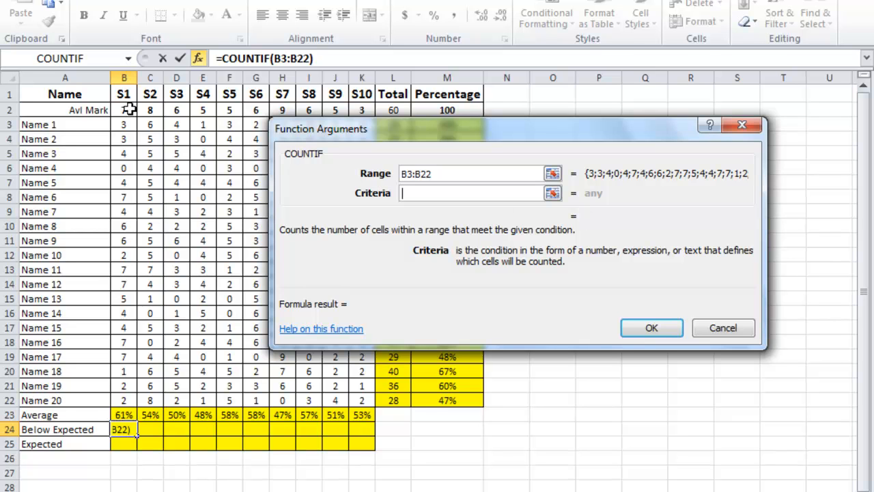
type("<4")
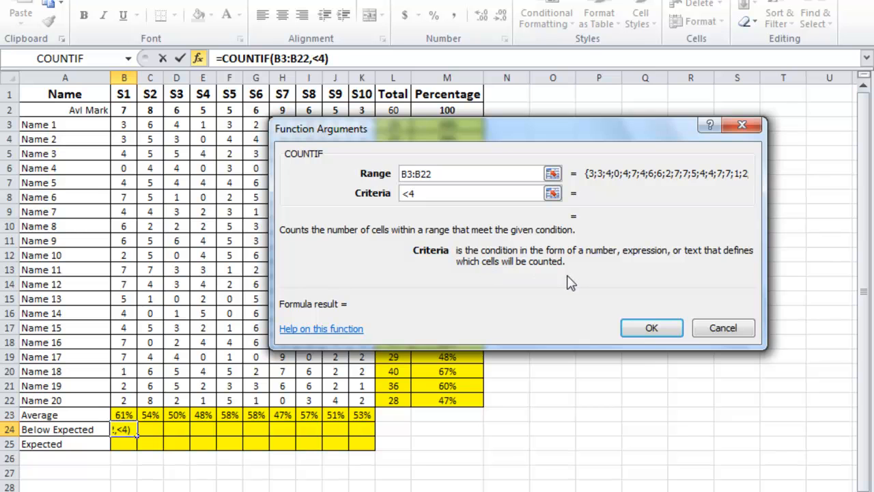
left_click(651, 329)
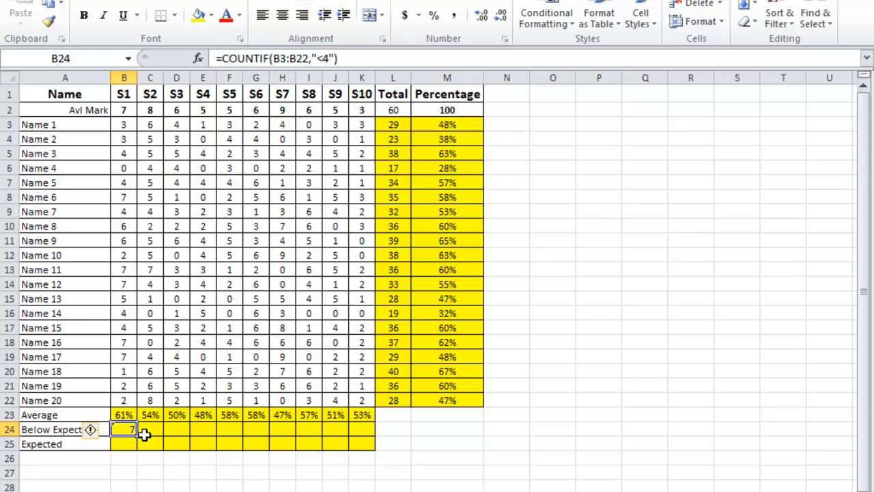
left_click_drag(136, 435, 369, 441)
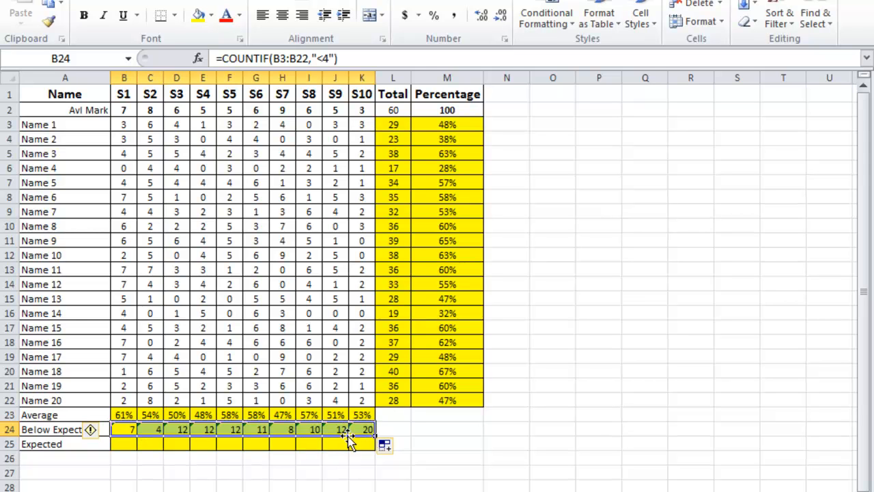
Step: Change the COUNTIF criteria for S3 in D24 to <3
left_click(151, 429)
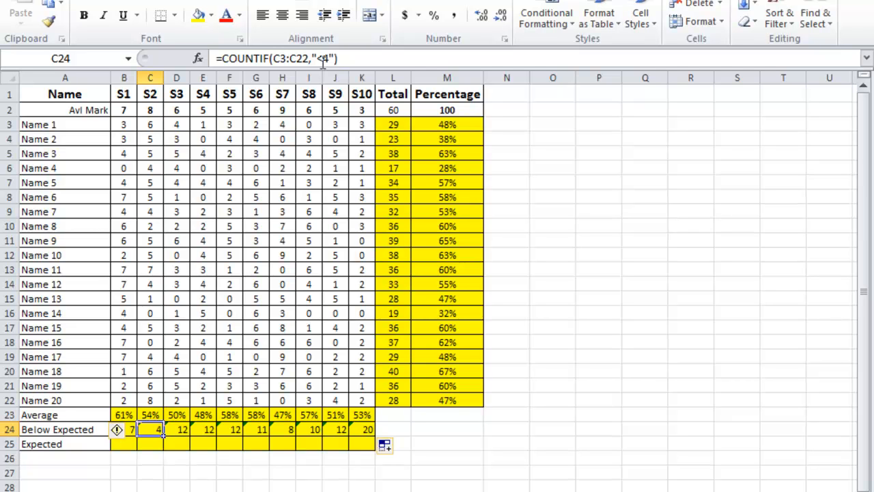
left_click(179, 429)
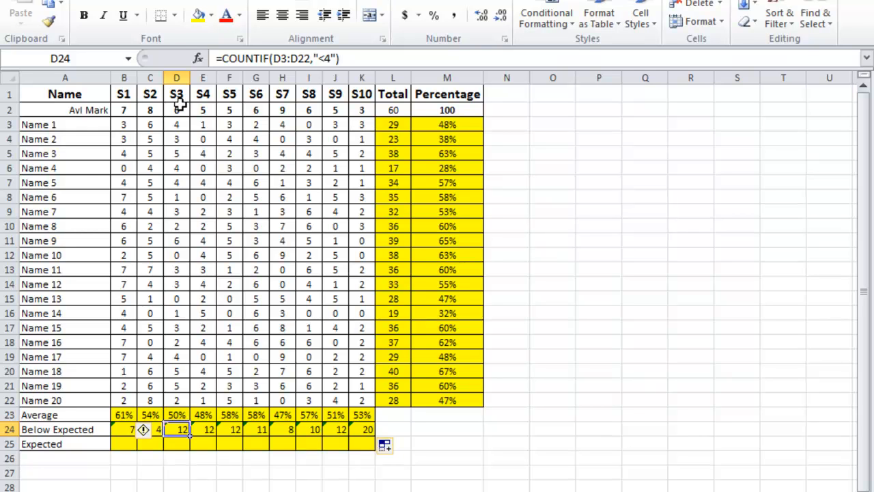
left_click(325, 59)
key("Delete")
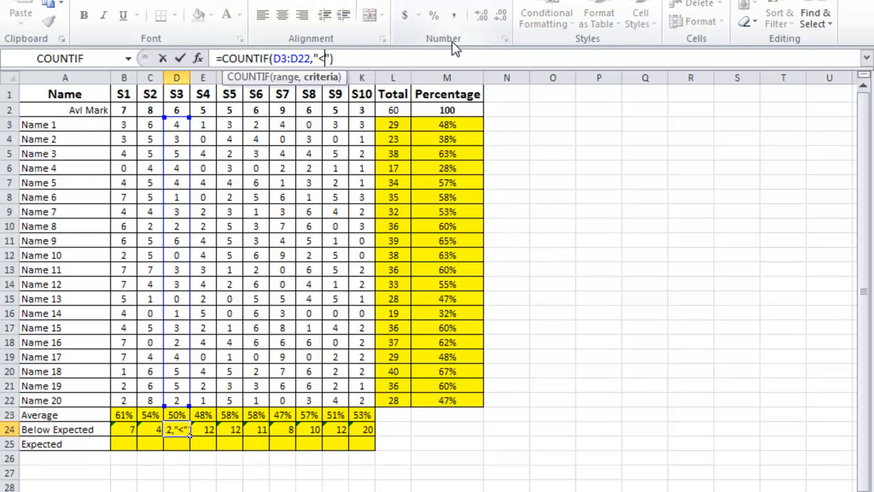
key("Return")
key("Up")
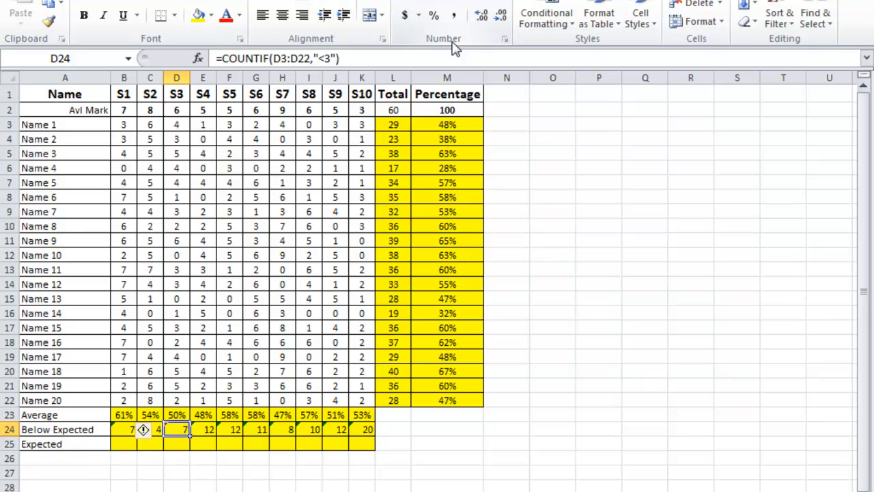
Step: Change the COUNTIF criteria for S4 in E24 to <3
left_click(209, 432)
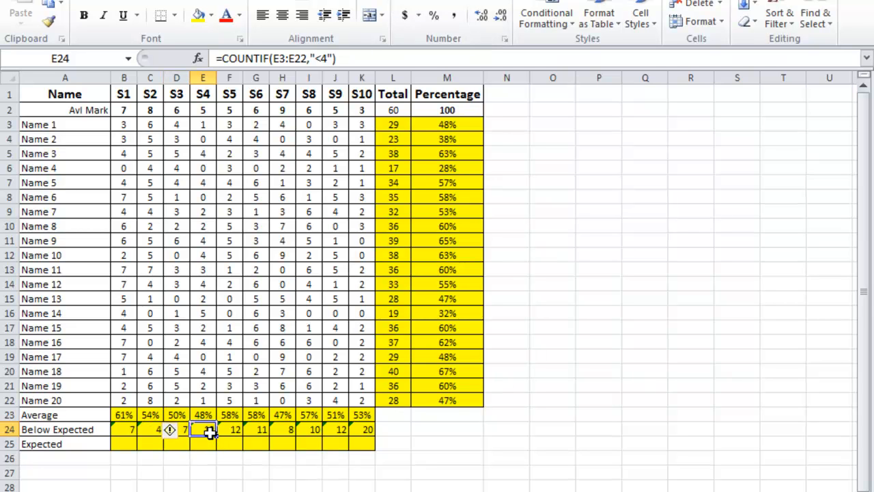
left_click(320, 59)
key("Delete")
type("3")
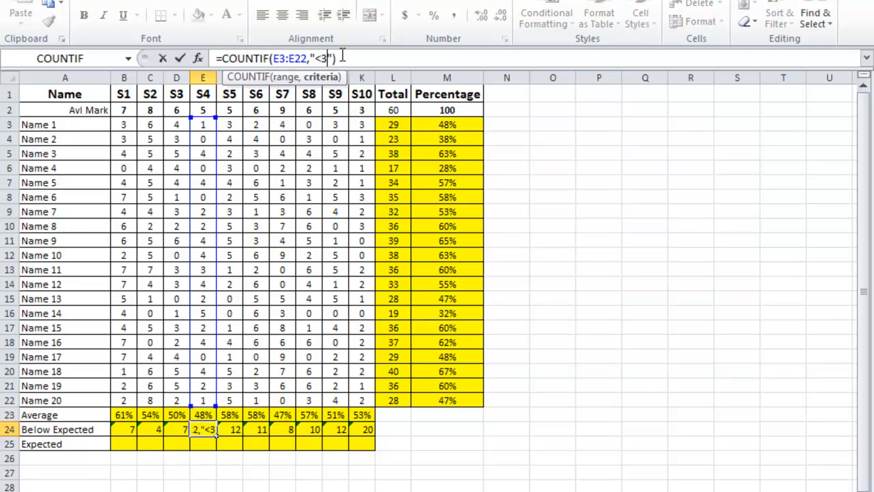
key("Return")
Step: Change the COUNTIF criteria for S5 in F24 to <3
left_click(228, 429)
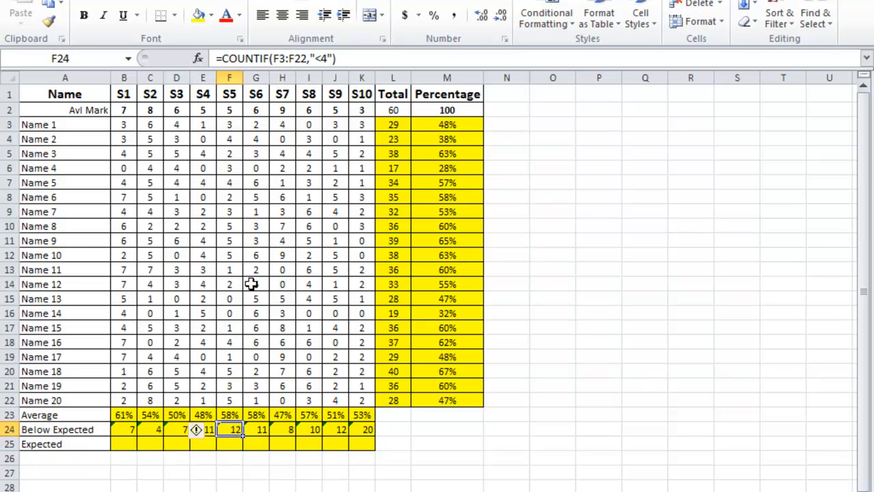
left_click(320, 59)
key("Delete")
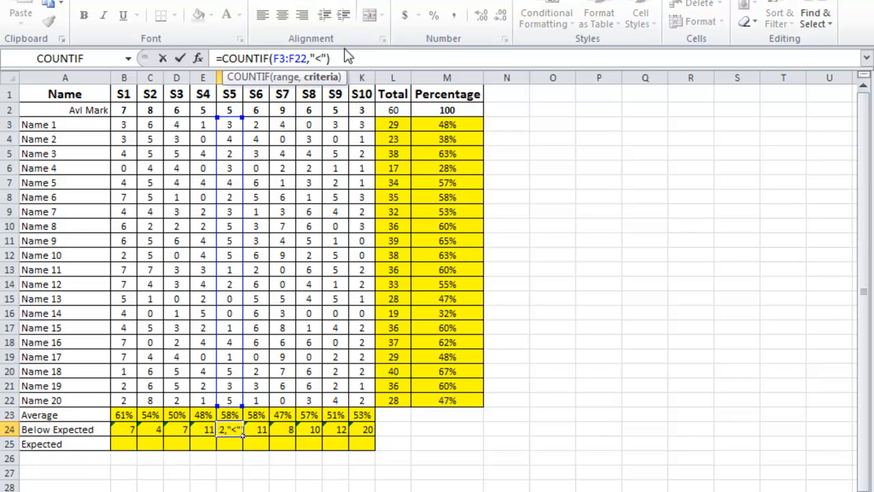
type("3")
key("Return")
Step: Change the COUNTIF criteria for S6 in G24 to <3
left_click(264, 430)
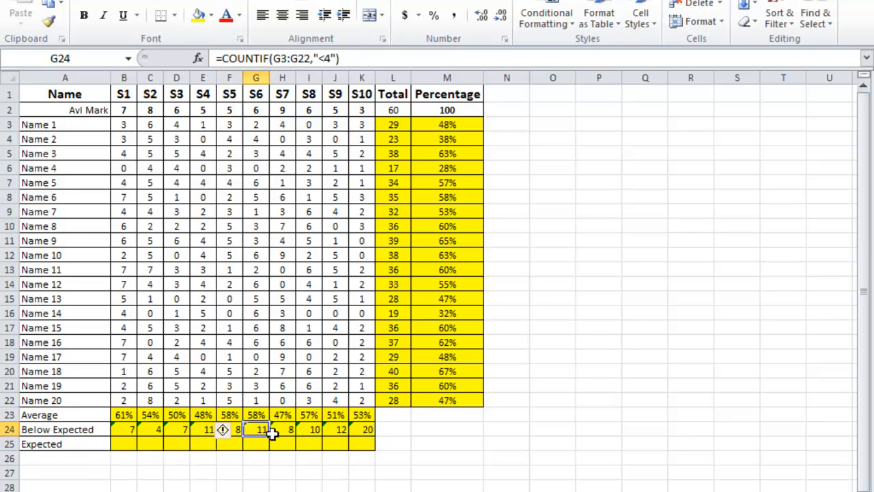
left_click(321, 59)
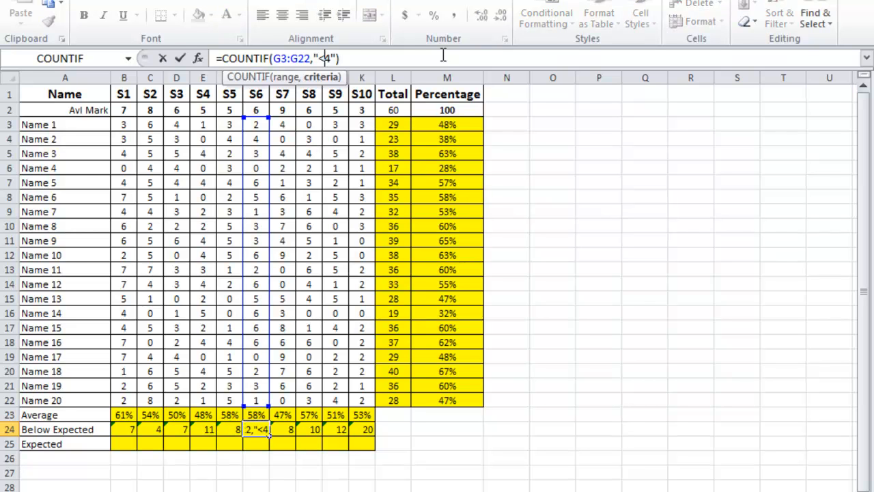
type("3")
key("Return")
key("Up")
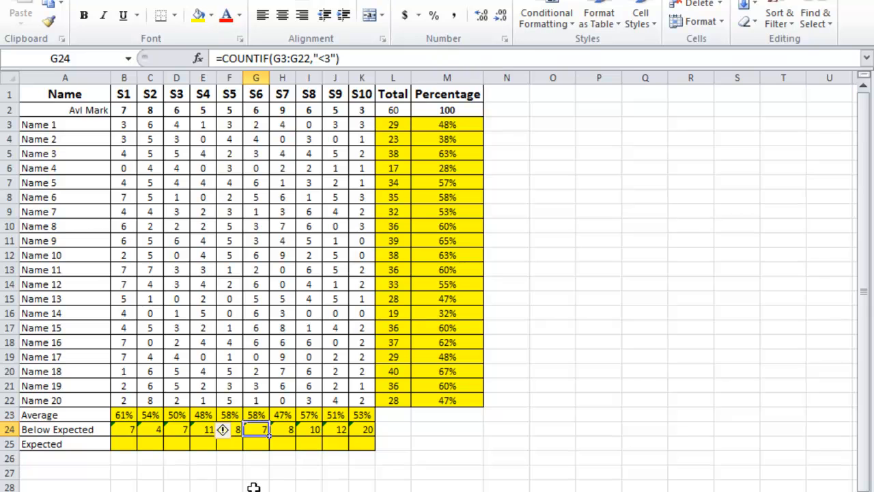
Step: Check the S7 formula in H24 and change the COUNTIF criteria for S8 in I24 to <3
left_click(285, 429)
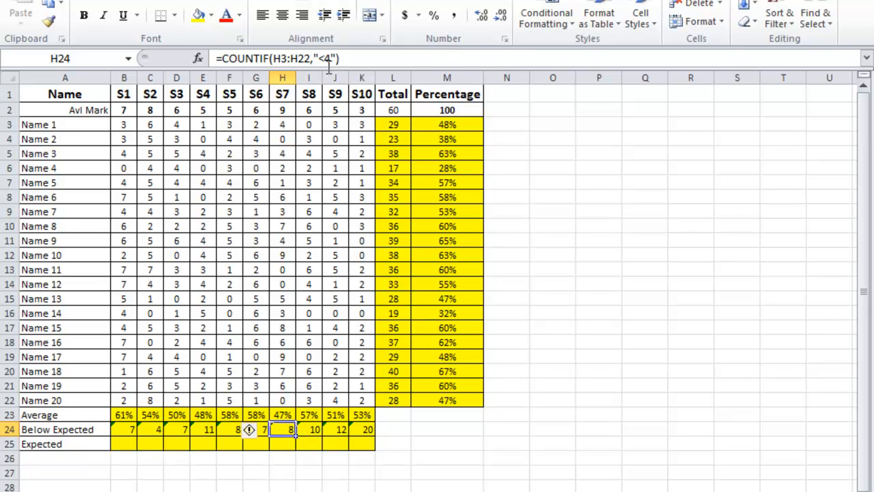
left_click(314, 428)
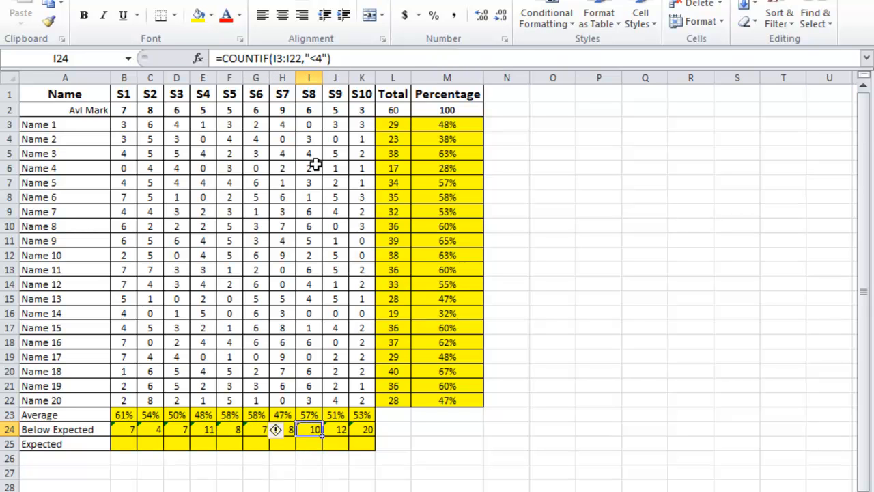
left_click(322, 59)
key("BackSpace")
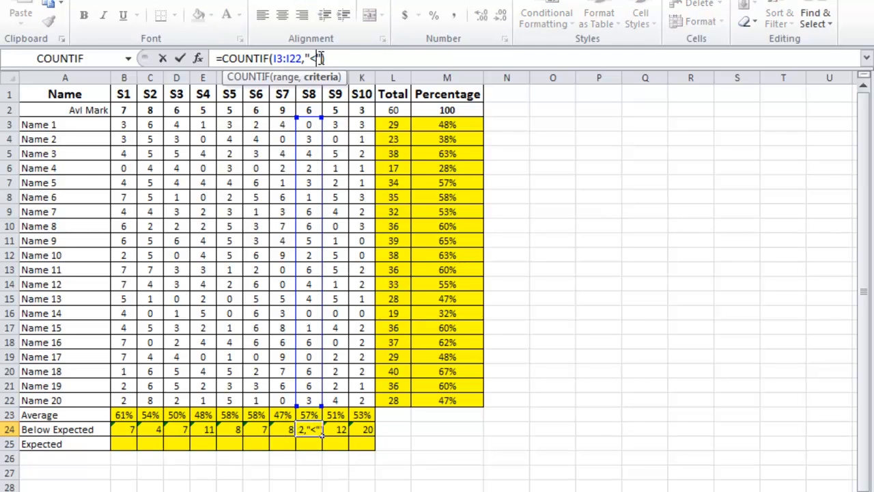
type("3")
key("Return")
key("Up")
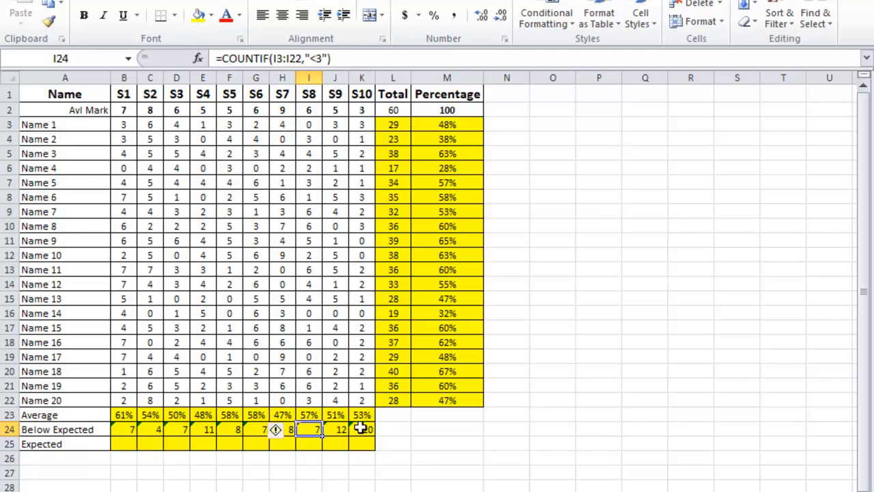
Step: Change the COUNTIF criteria for S9 in J24 to <3
left_click(337, 430)
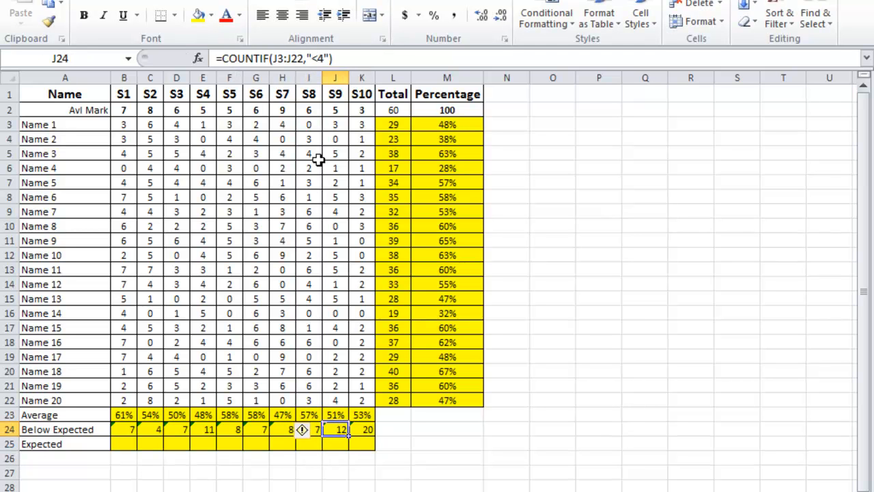
left_click(321, 60)
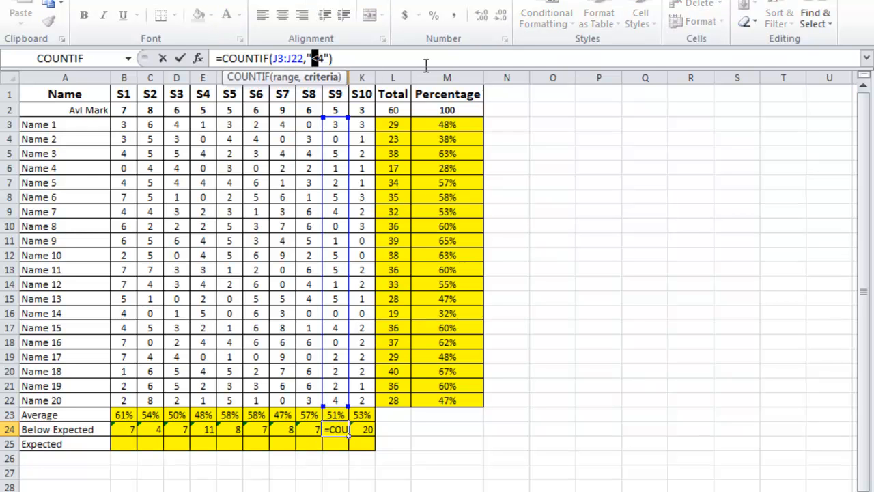
type("3")
key("Return")
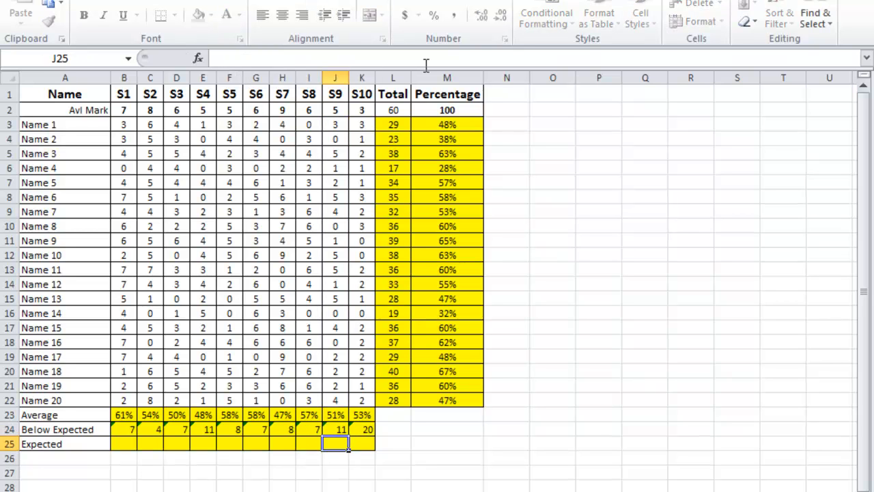
Step: Change the COUNTIF criteria for S10 in K24 to <2
key("Up")
key("Right")
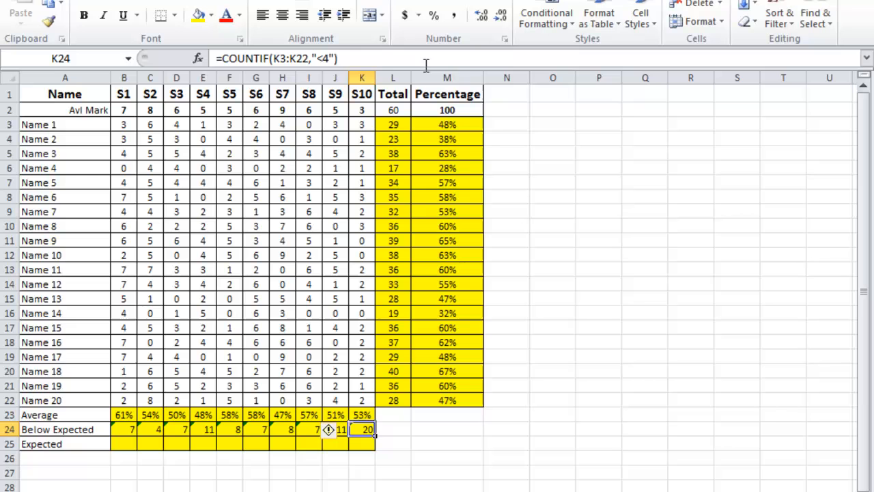
left_click(326, 58)
key("BackSpace")
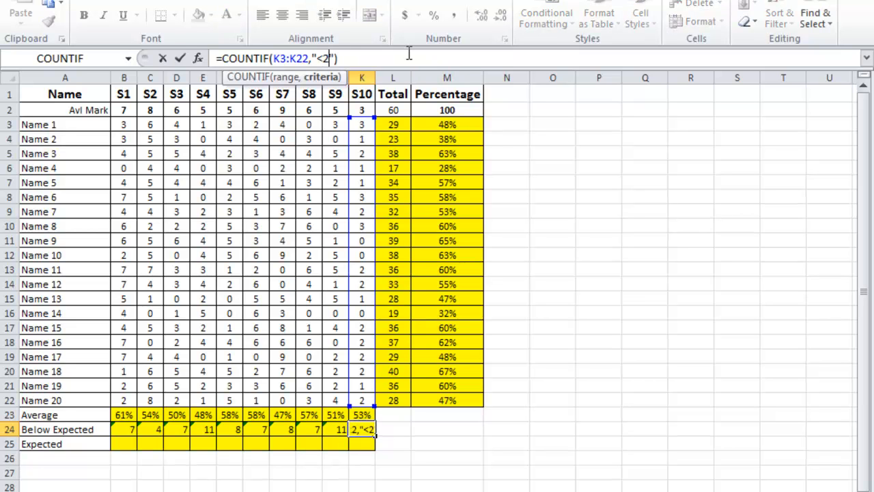
key("Return")
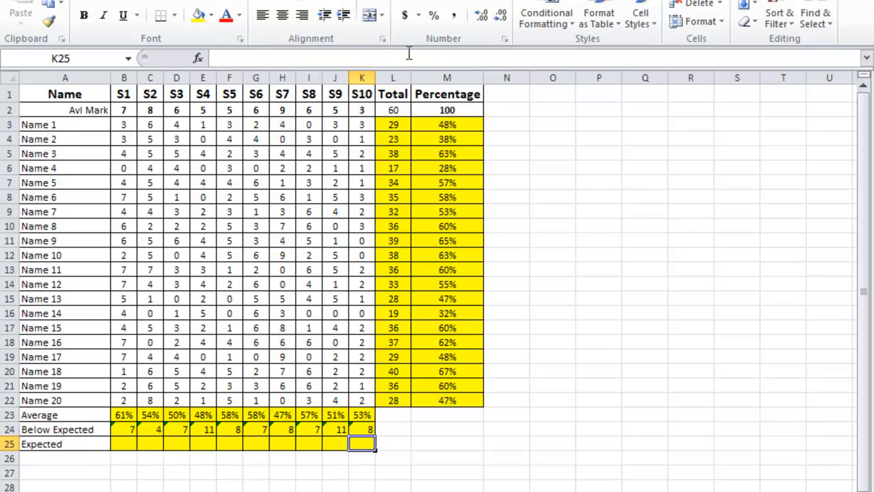
Step: Check the S1 formula in B24 and insert the COUNTIF function into the S1 cell of the Expected row, B25
left_click(118, 445)
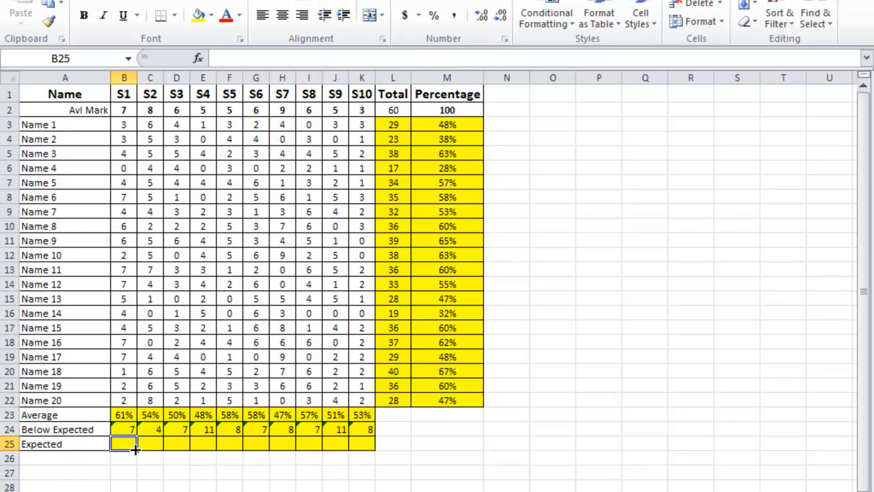
left_click(129, 431)
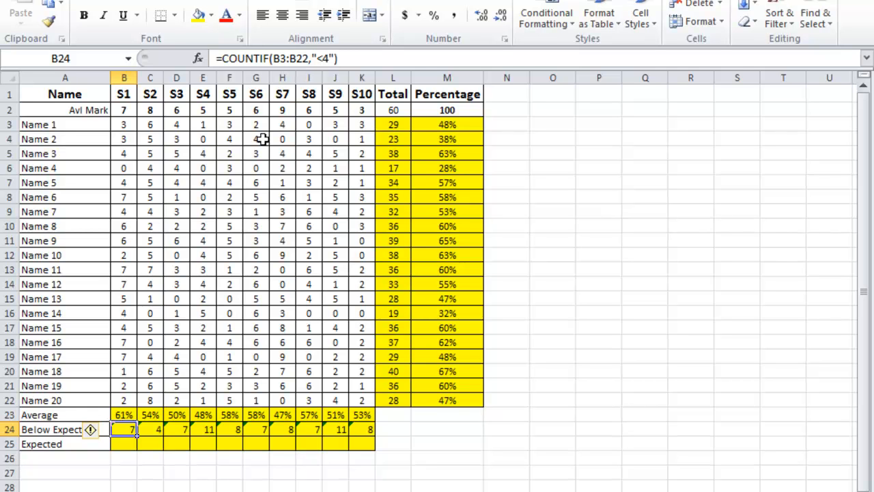
left_click(123, 443)
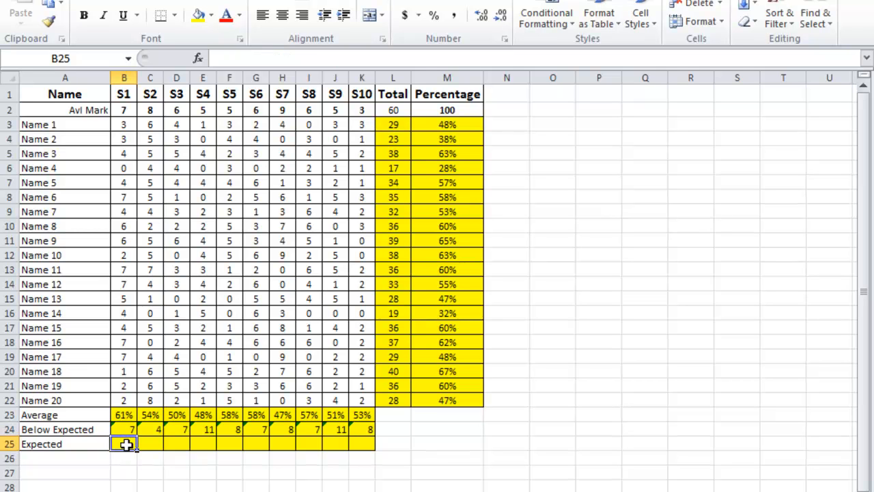
left_click(198, 59)
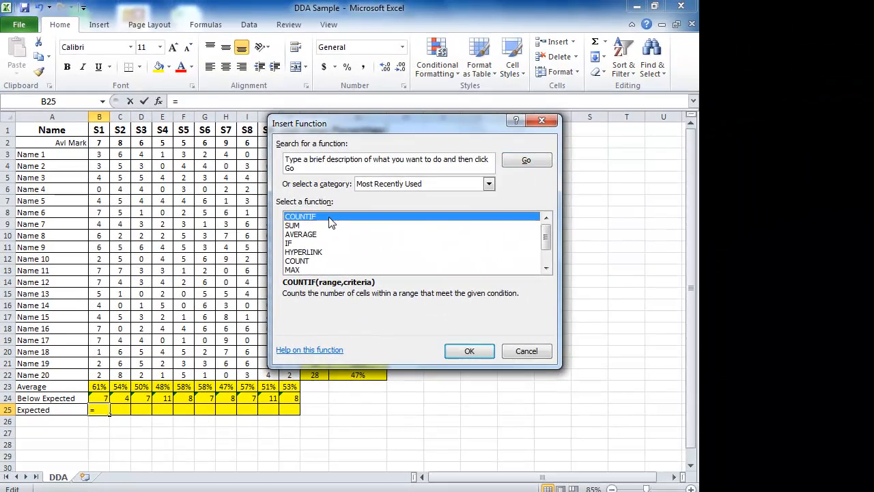
double_click(330, 220)
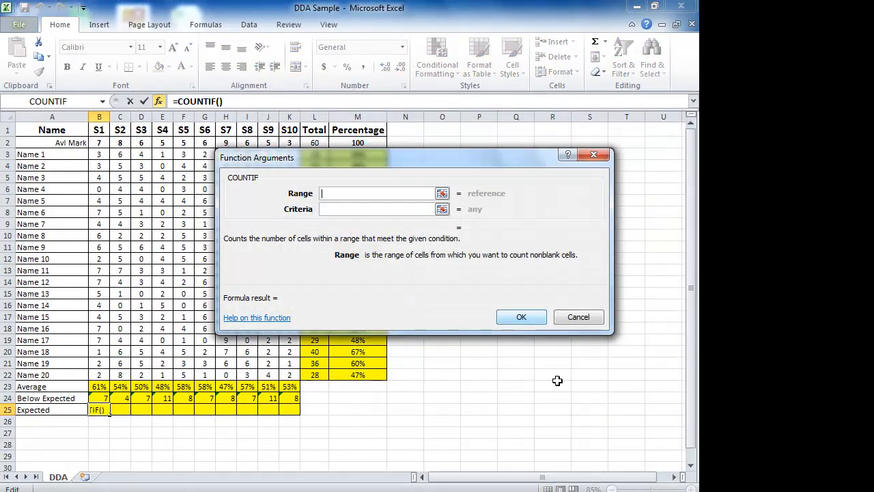
Step: Set the COUNTIF range in B25 to B3:B22 with criteria >=4
left_click_drag(102, 158, 101, 375)
left_click(341, 210)
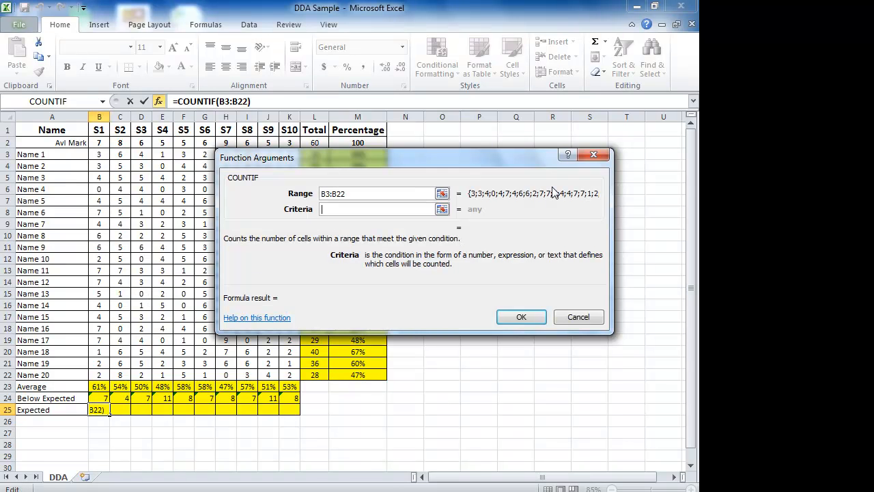
type(">=4")
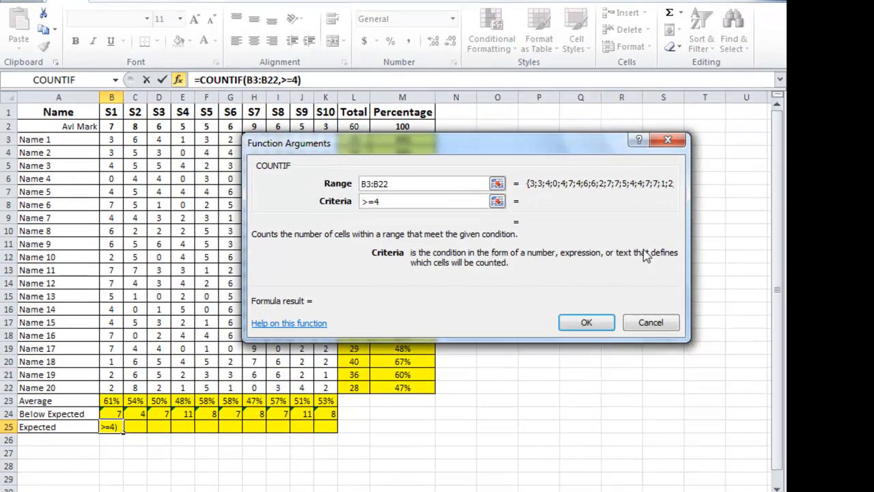
left_click(521, 317)
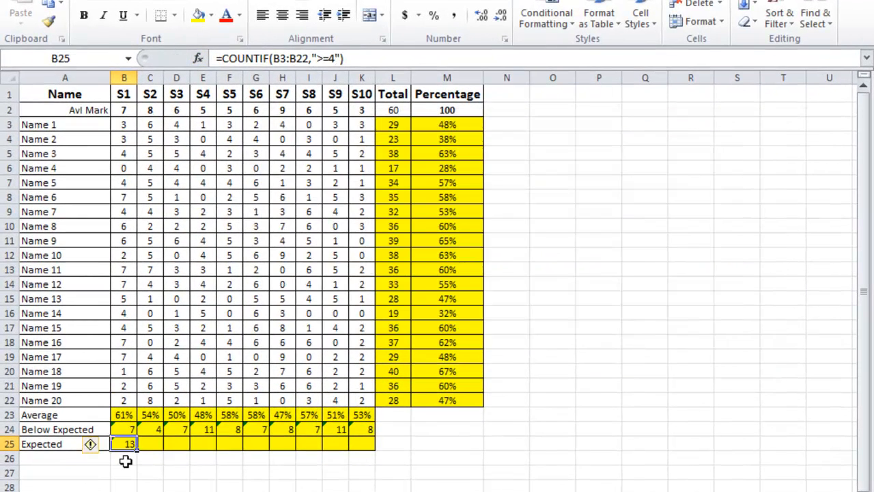
left_click(125, 461)
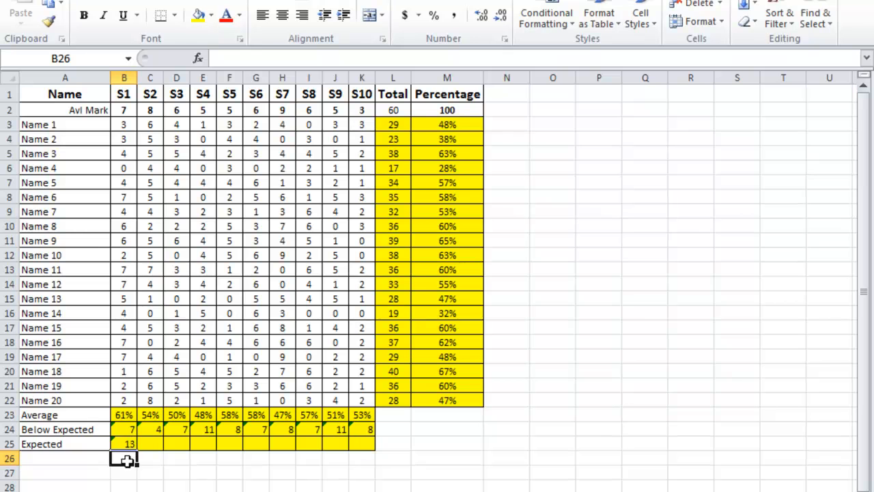
left_click(755, 1)
left_click(710, 4)
key("Return")
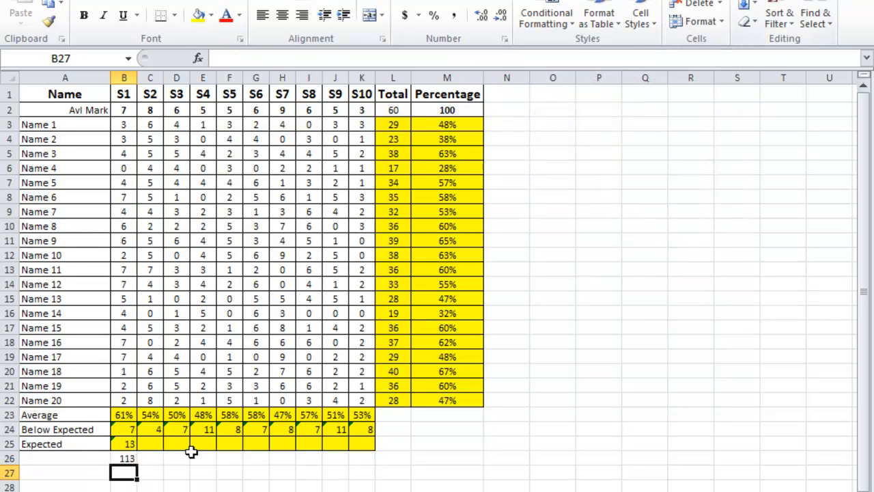
left_click(125, 459)
key("Delete")
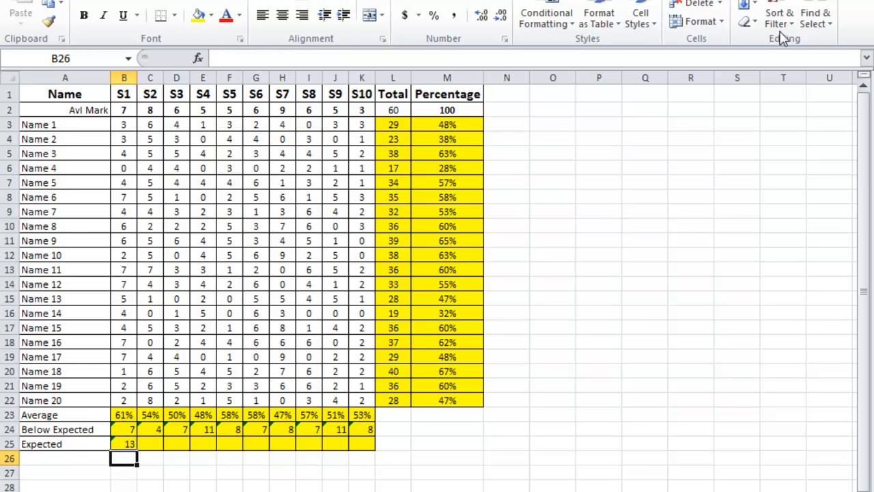
Step: Add a check total in B26 that sums B24:B25, and copy it across to K26
double_click(744, 0)
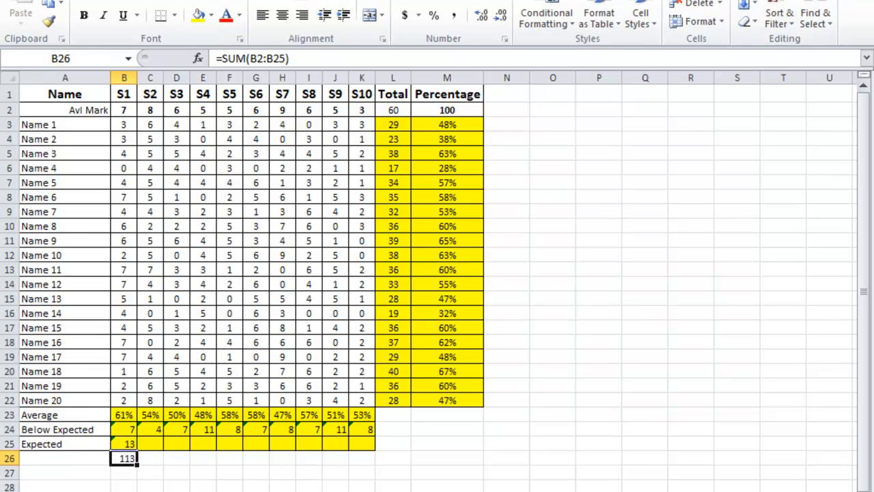
left_click(758, 2)
left_click_drag(128, 431, 126, 440)
key("Return")
left_click(125, 460)
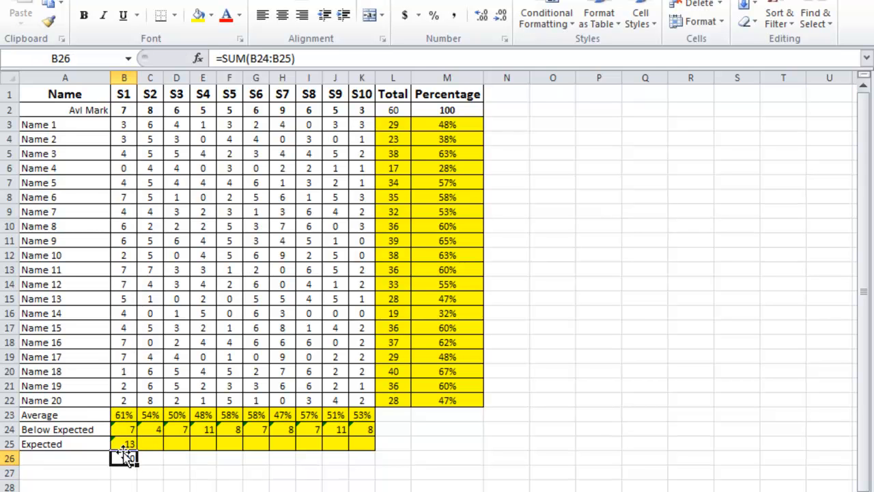
left_click_drag(138, 466, 394, 461)
Step: Copy the COUNTIF formula in B25 across the Expected row to K25
left_click(139, 444)
left_click(136, 447)
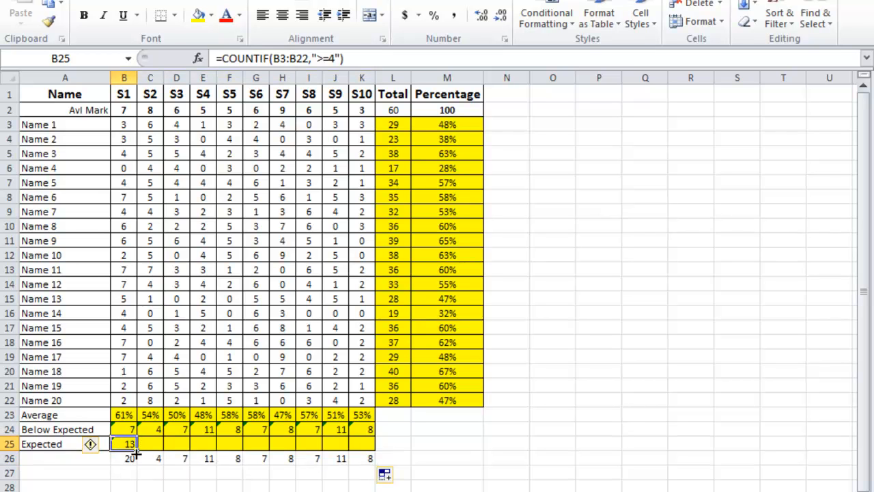
left_click(155, 444)
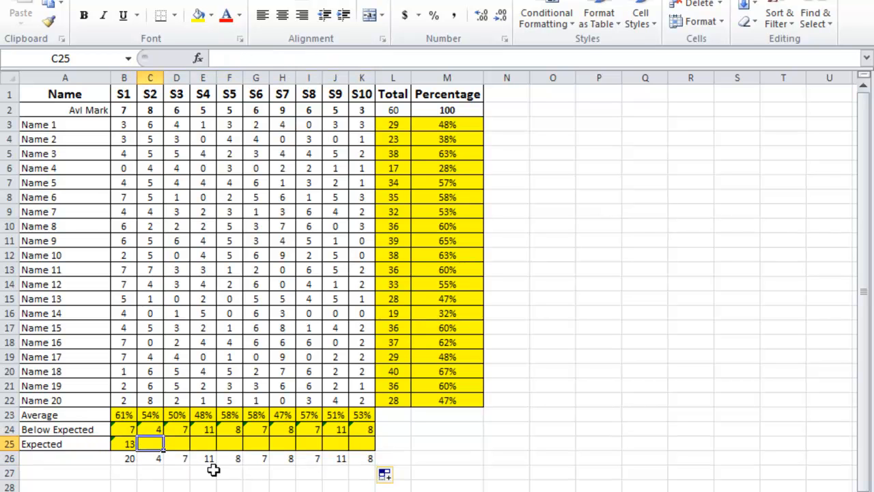
left_click(125, 457)
left_click(124, 443)
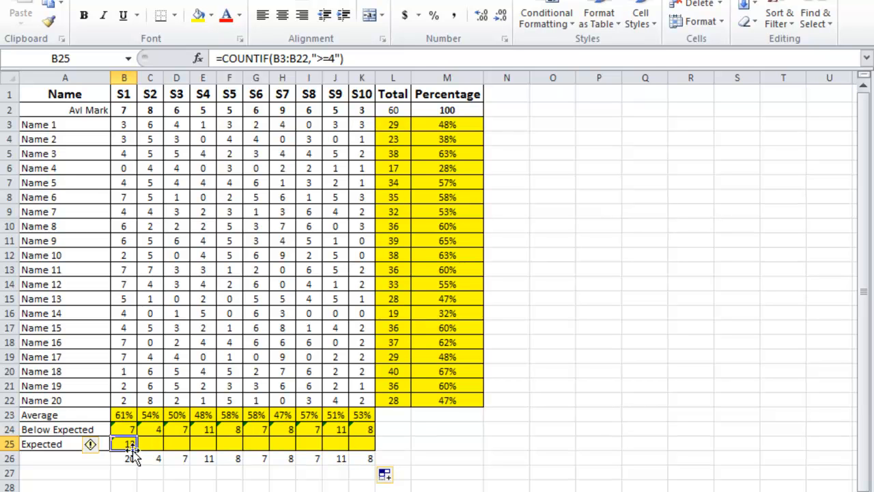
left_click_drag(137, 451, 372, 451)
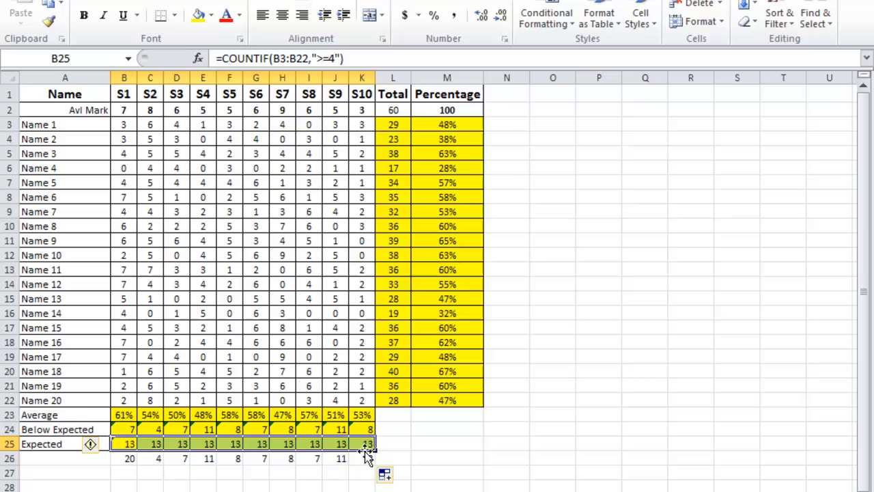
Step: Check the S2 Expected formula in C25 and change the COUNTIF criterion in the S3 Expected cell D25 to >3
left_click(152, 444)
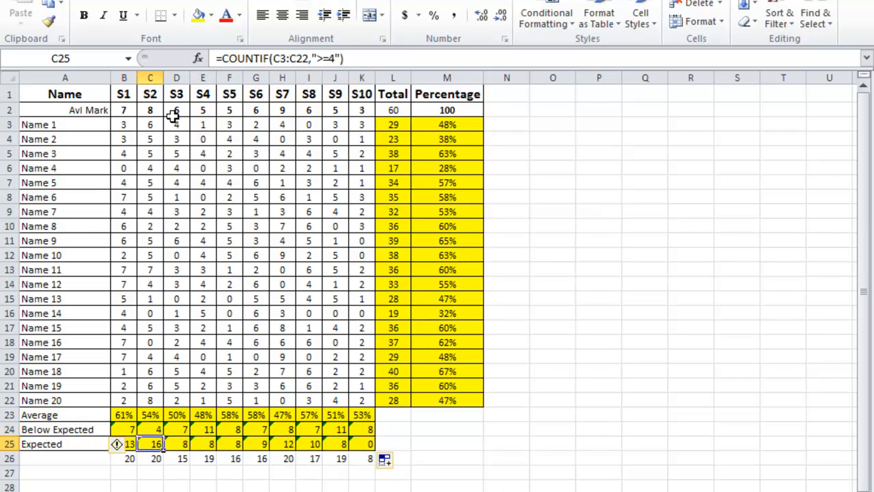
left_click(180, 445)
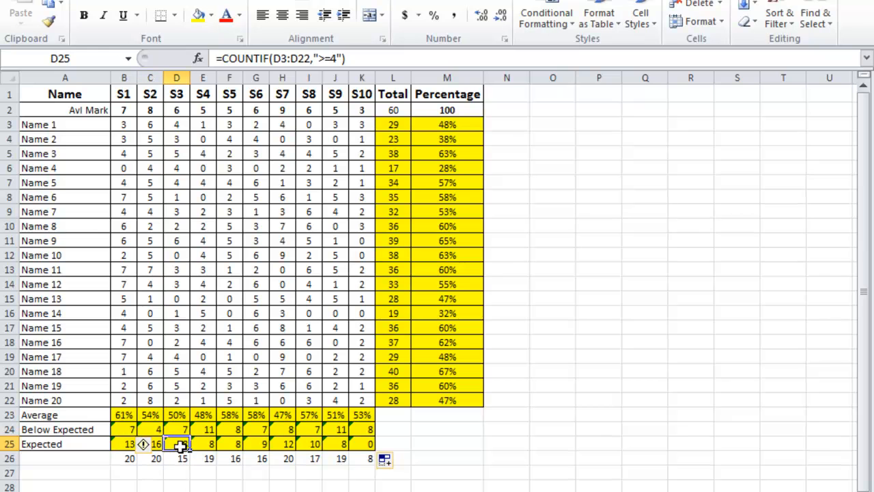
left_click(331, 59)
key("BackSpace")
type("3")
key("Return")
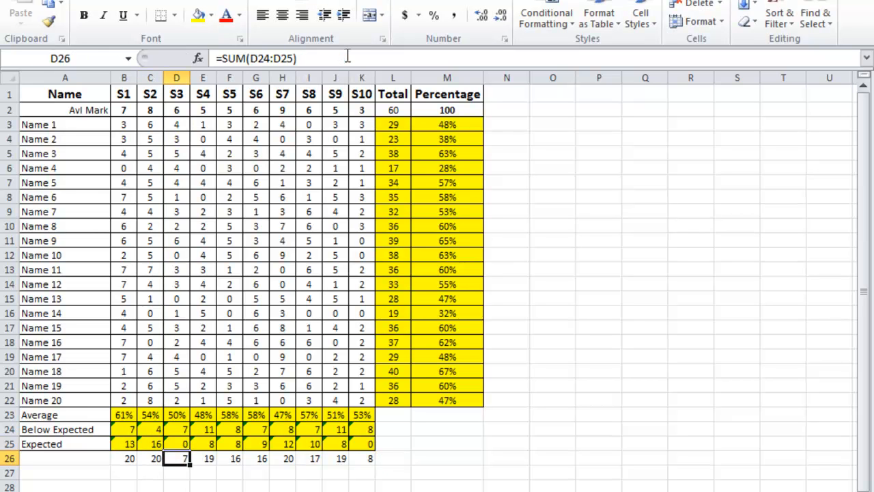
key("Up")
left_click(337, 58)
key("BackSpace")
key("Return")
Step: Check the S3 Below Expected formula in D24 and set the COUNTIF criterion in D25 to >=3
left_click(184, 429)
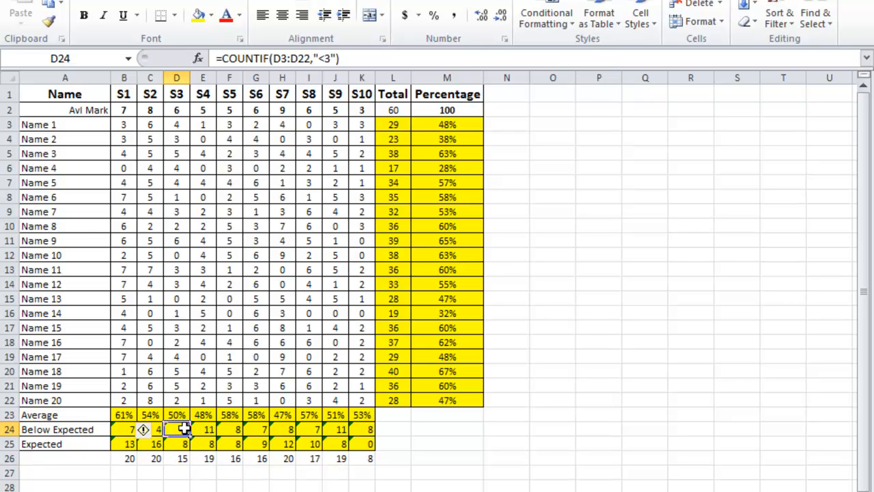
left_click(183, 442)
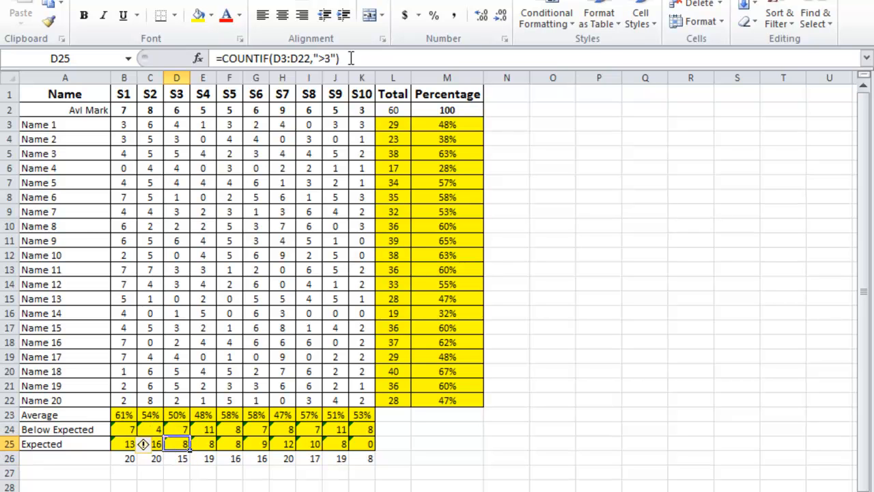
left_click(324, 58)
type("=")
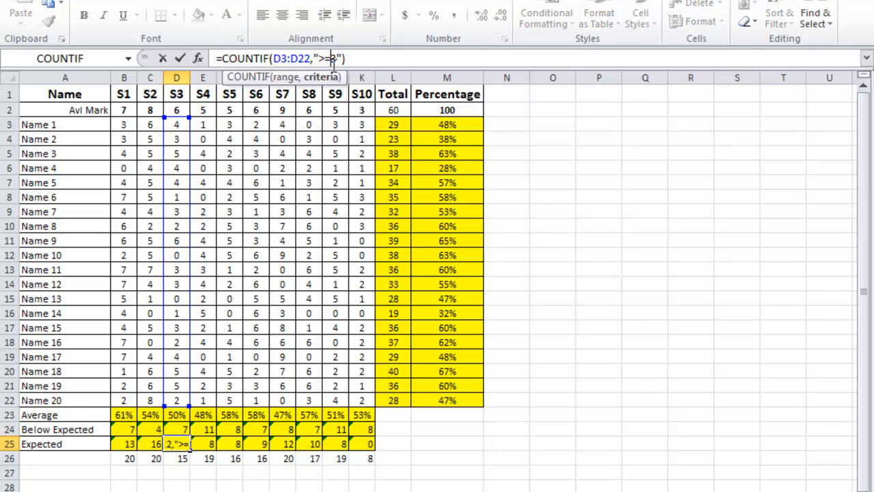
key("Return")
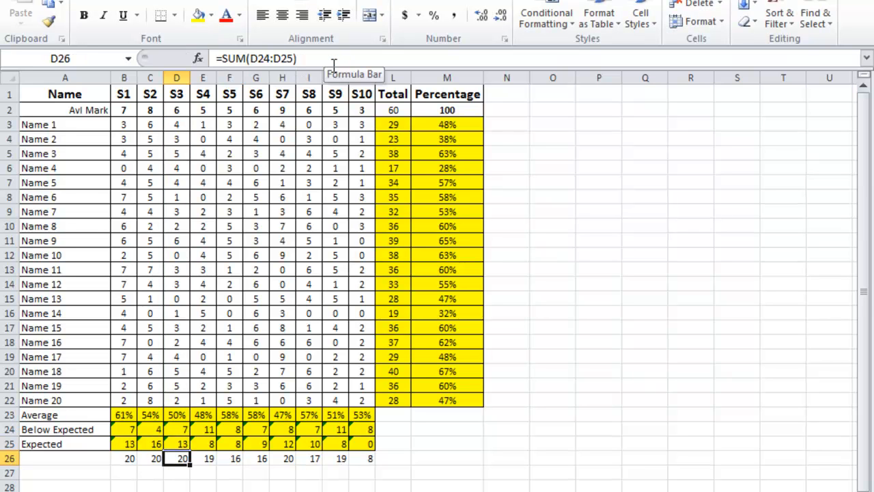
Step: Lower the COUNTIF criterion in the S4 Expected cell E25 so it complements the Below Expected criterion in E24
key("Right")
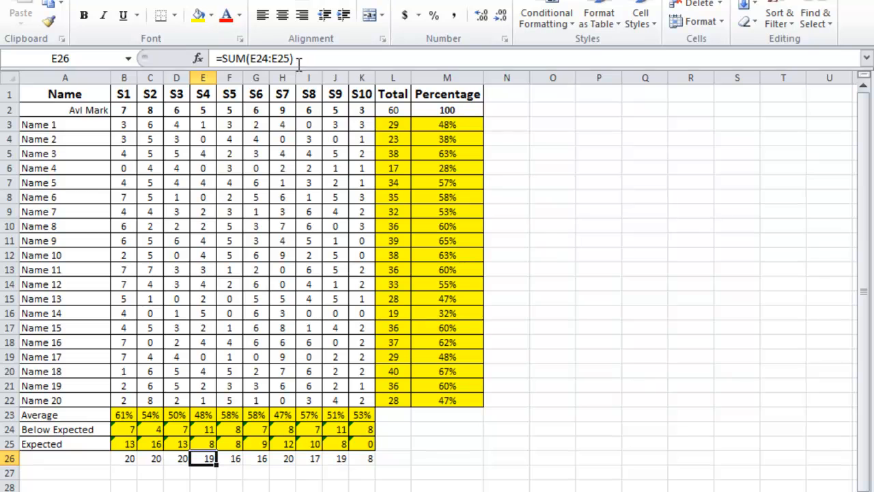
left_click(200, 443)
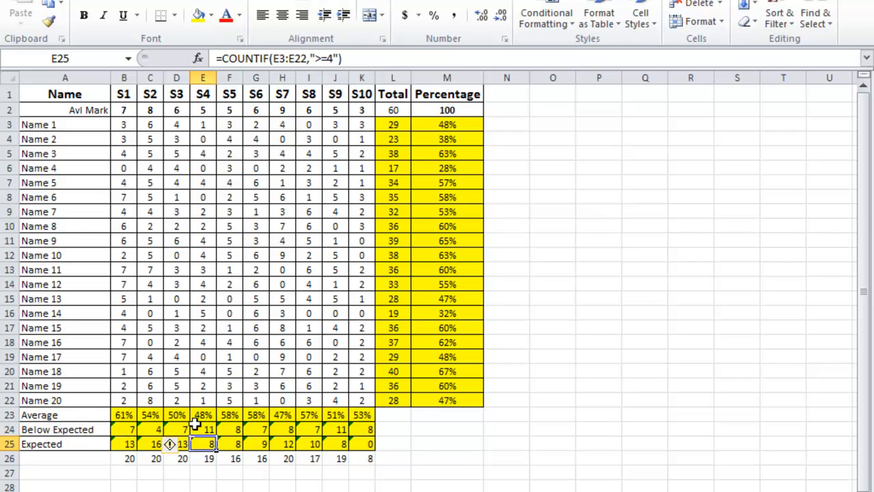
left_click(329, 59)
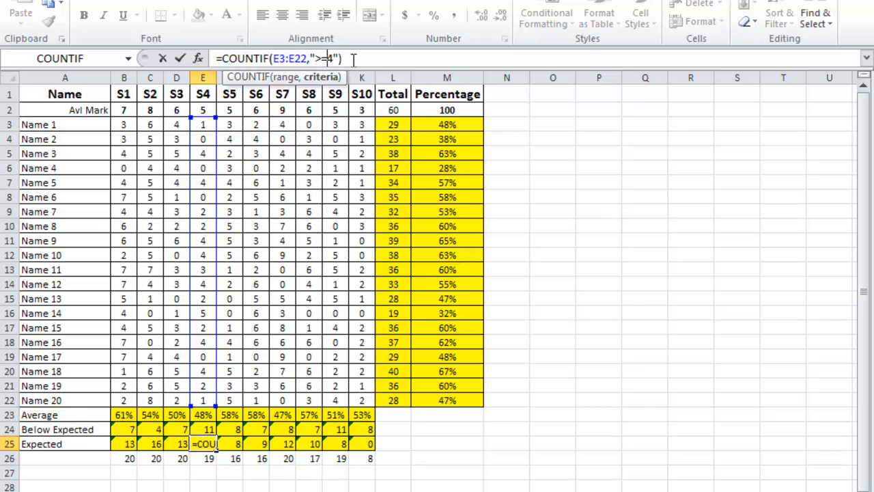
key("Return")
Step: Set the COUNTIF criterion to >=3 in the S5 and S6 Expected cells, F25 and G25
key("Up")
key("Right")
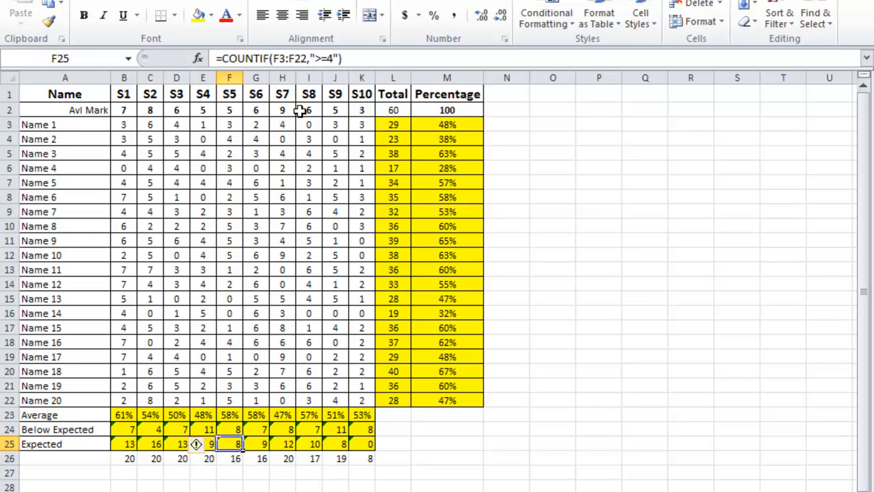
left_click(336, 58)
key("BackSpace")
type("3")
key("Return")
key("Up")
key("Right")
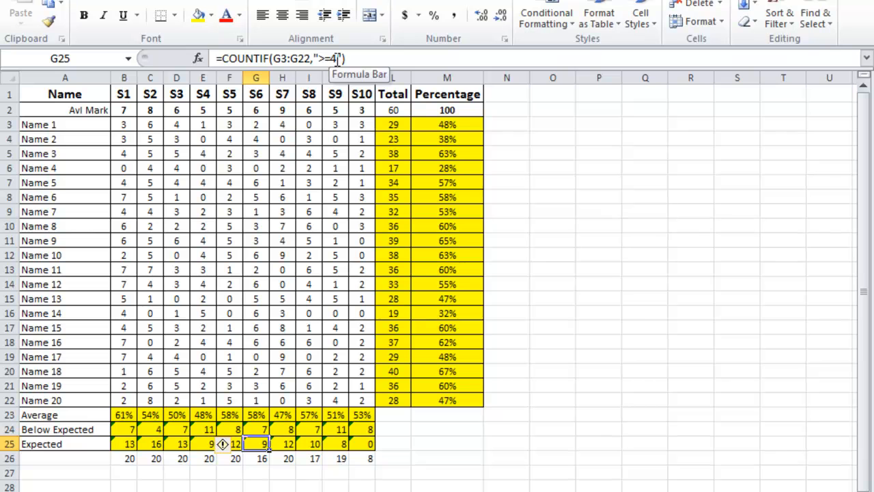
left_click(336, 59)
type("3")
key("Return")
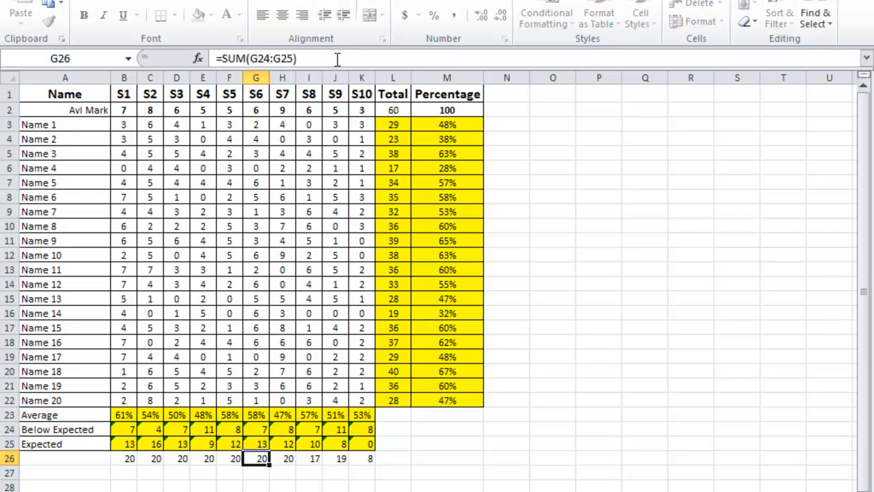
Step: Try a COUNTIF criterion of >=5 in the S7 Expected cell H25
key("Up")
key("Right")
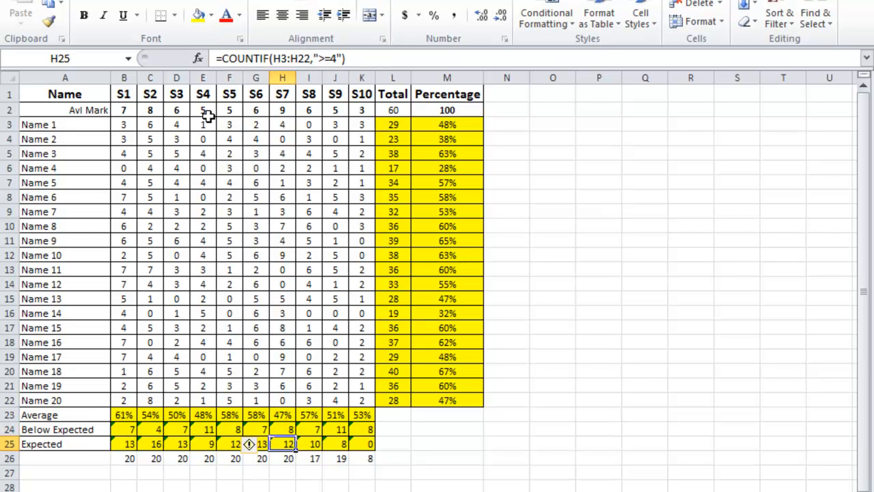
left_click(335, 59)
key("BackSpace")
type("5")
key("Return")
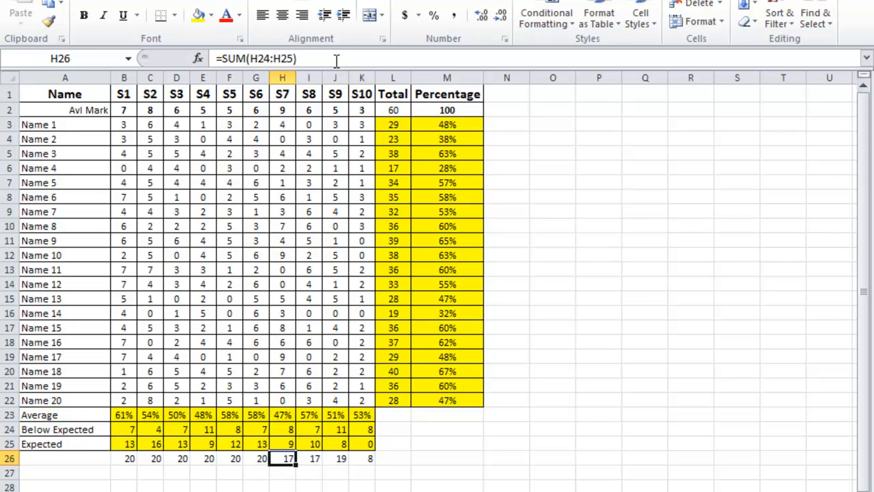
key("Up")
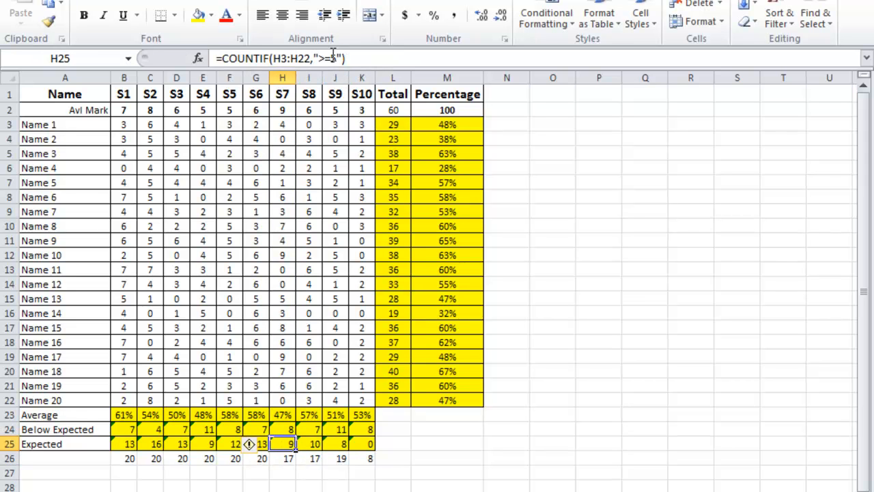
Step: Check the S7 Below Expected formula in H24 and set the COUNTIF criterion in H25 back to >=4
left_click(288, 429)
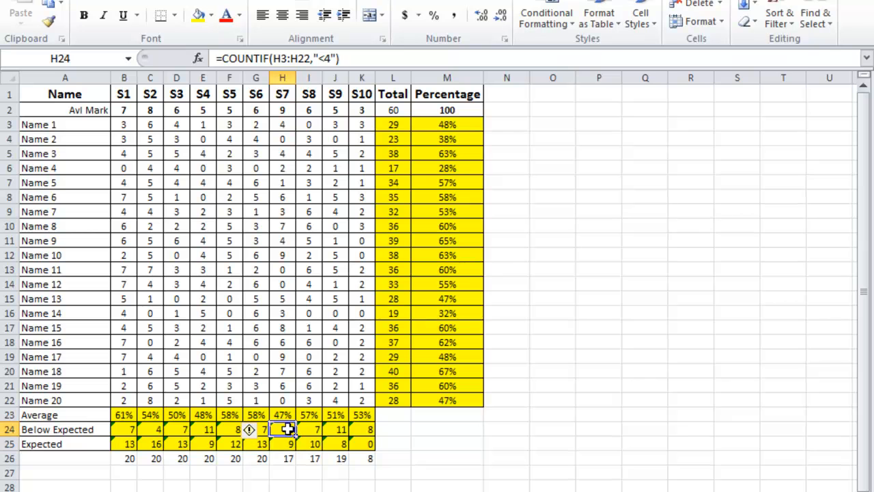
left_click(289, 444)
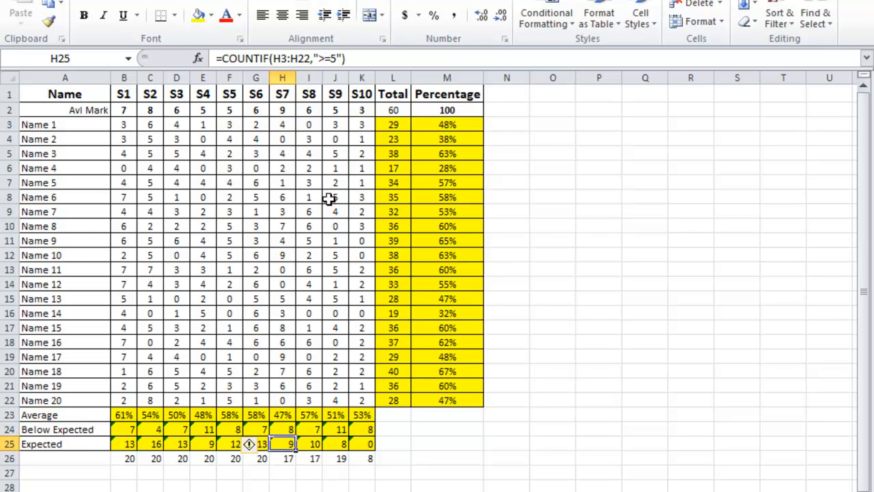
left_click(336, 59)
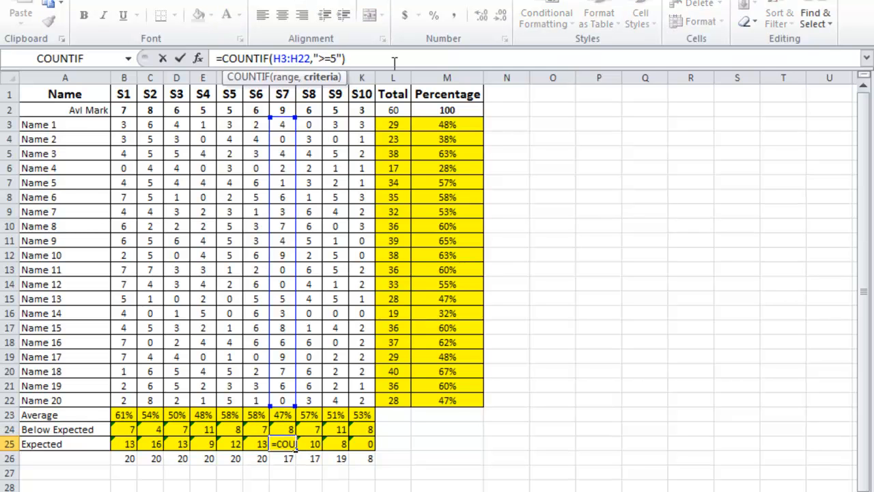
key("BackSpace")
type("4")
key("Return")
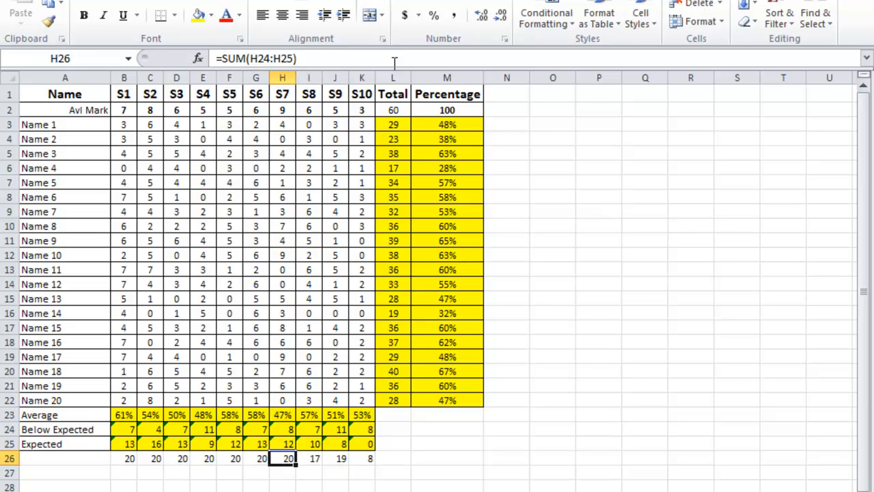
Step: Lower the COUNTIF criteria in the S8 and S9 Expected cells, I25 and J25, to complement their Below Expected criteria
key("Up")
key("Right")
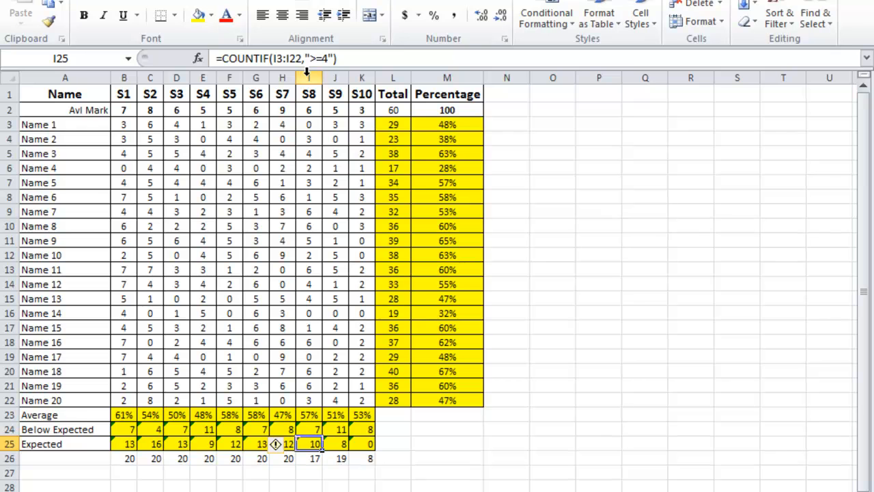
left_click(327, 58)
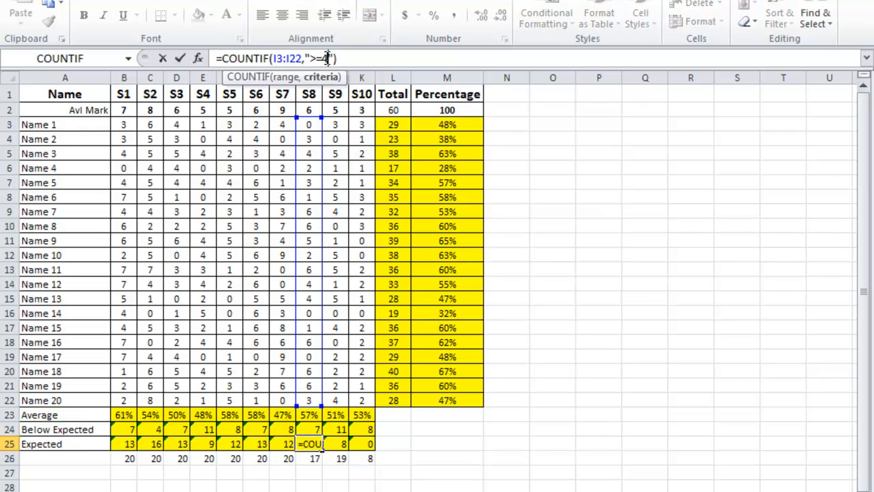
key("ctrl+Return")
key("Right")
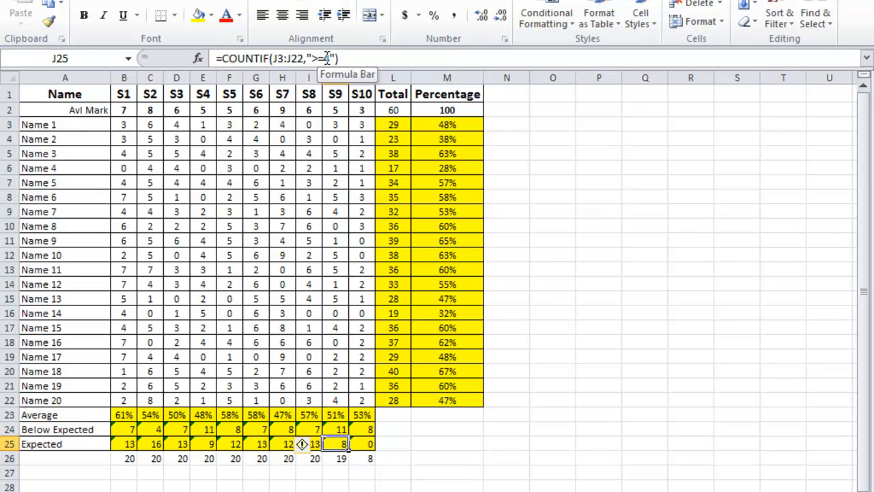
left_click(327, 58)
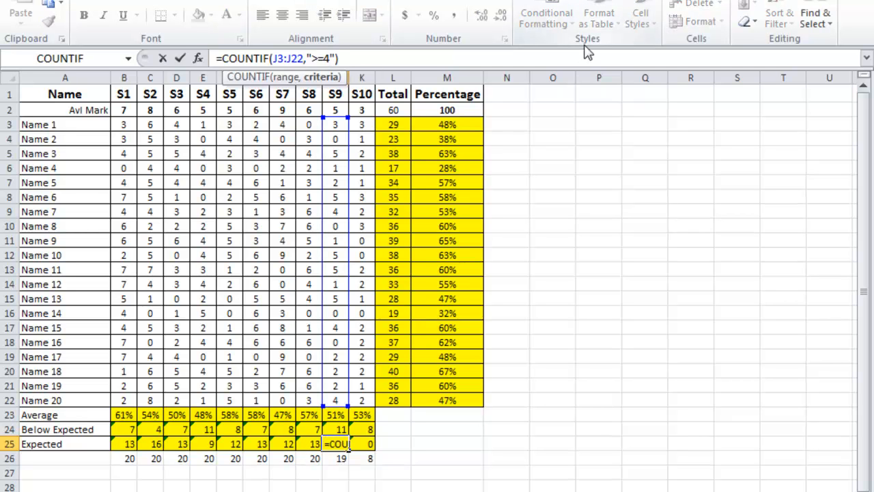
key("BackSpace")
key("Return")
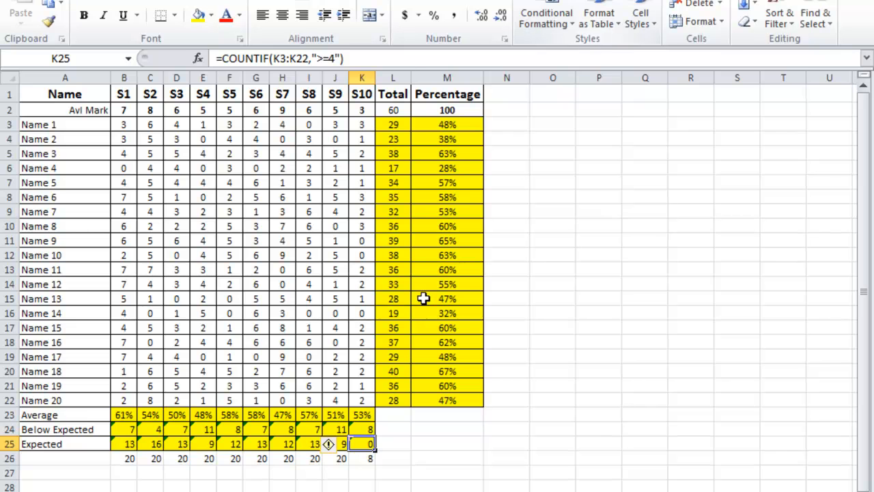
Step: Set the COUNTIF criterion in the S10 Expected cell K25 to >=2
left_click(333, 59)
key("BackSpace")
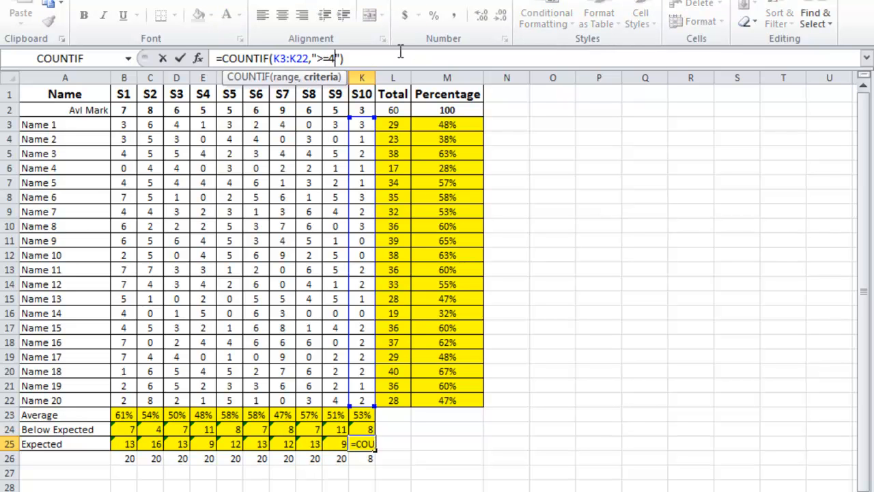
key("Return")
key("Up")
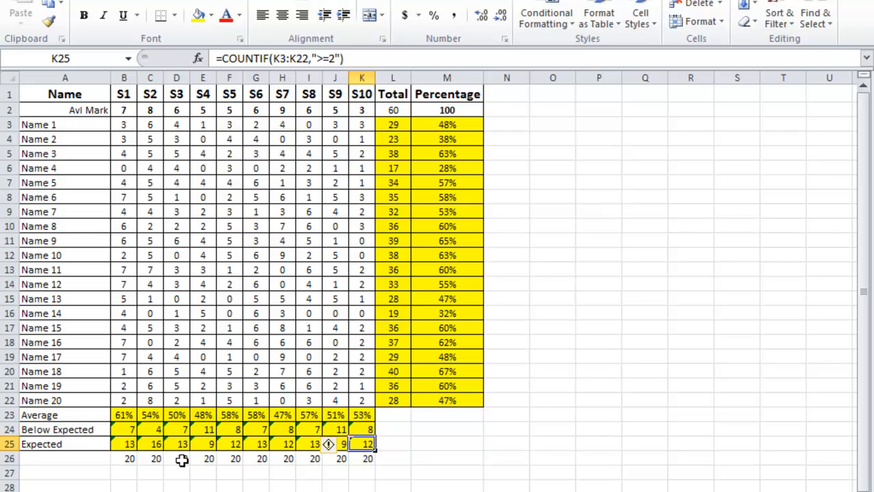
Step: Review the check totals in B26:K26 and delete row 26
left_click_drag(129, 459, 365, 458)
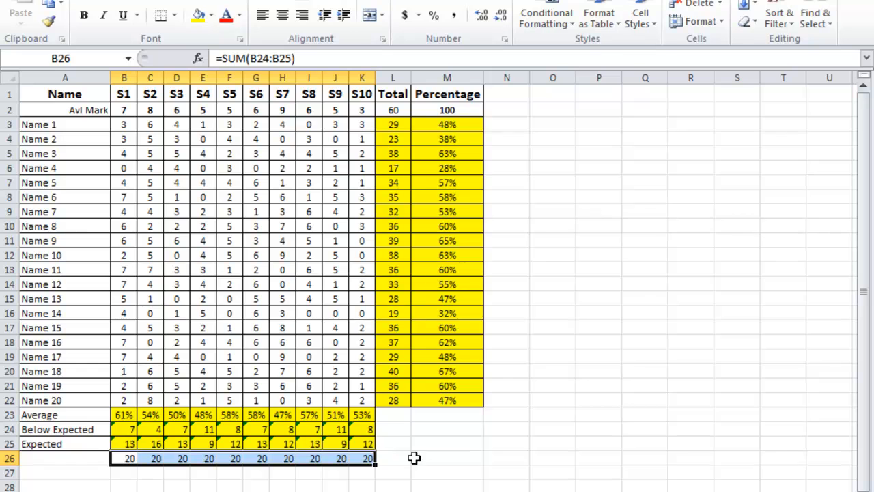
left_click(10, 459)
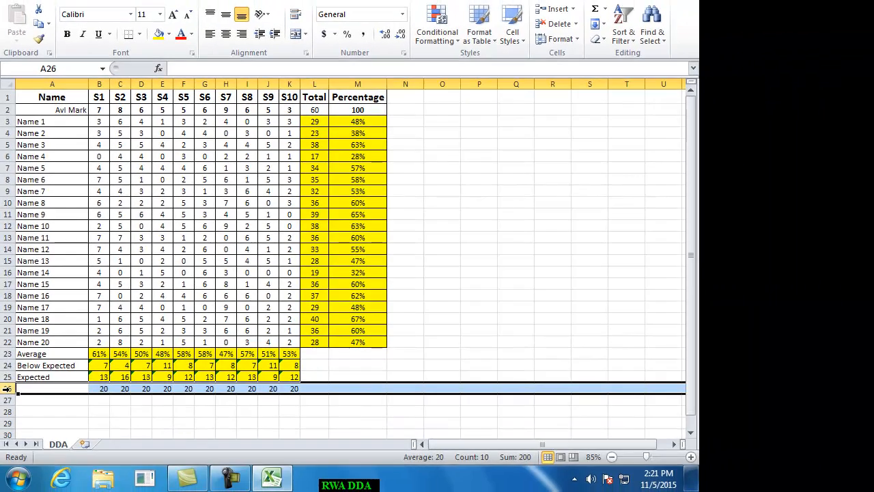
right_click(9, 418)
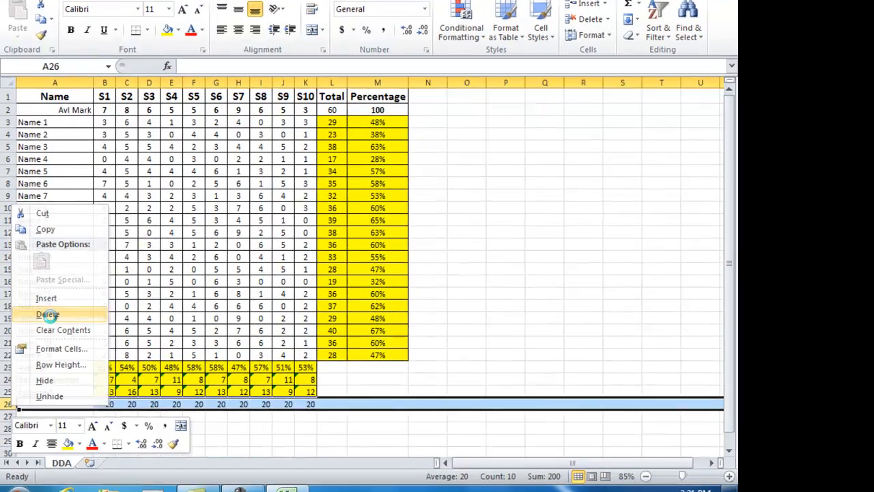
left_click(45, 302)
left_click(367, 389)
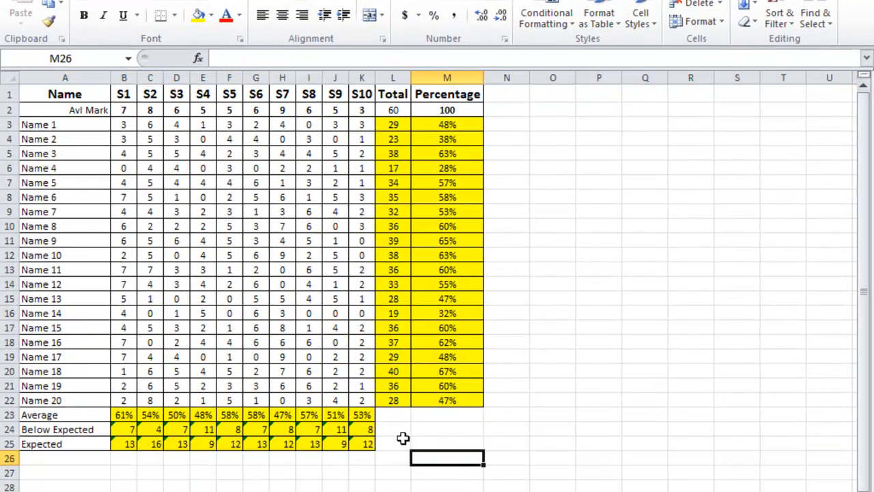
left_click(590, 427)
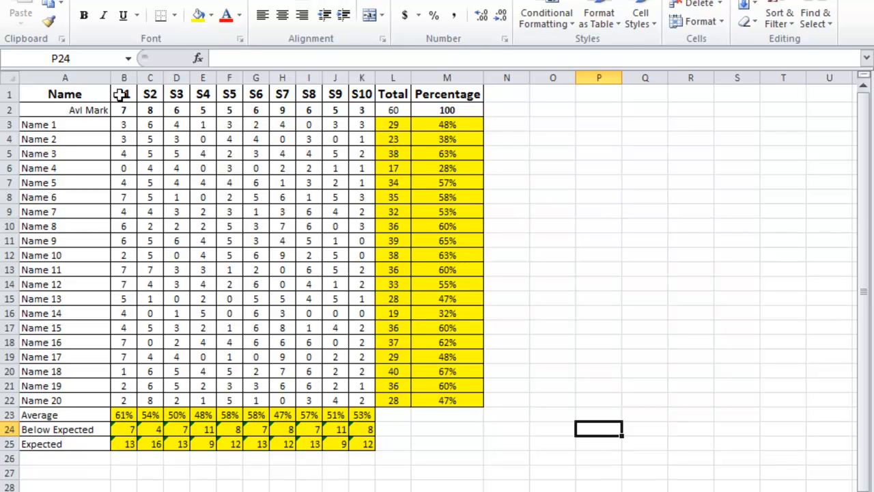
Step: Insert a clustered column chart of the section averages from A1:K1 and A23:K23
left_click_drag(66, 95, 364, 94)
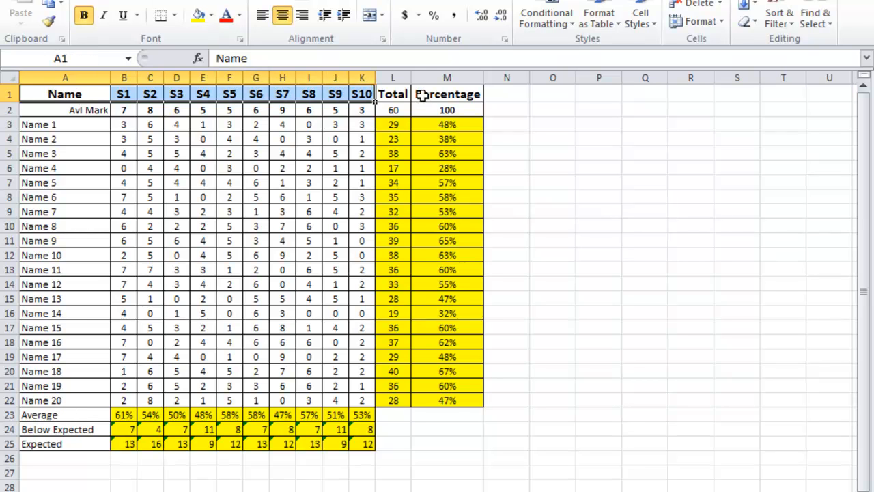
left_click_drag(65, 418, 352, 418)
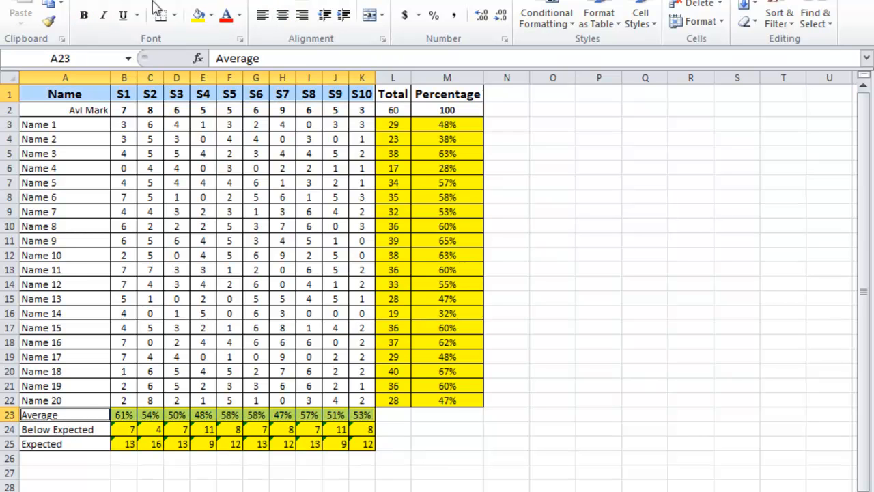
left_click(89, 0)
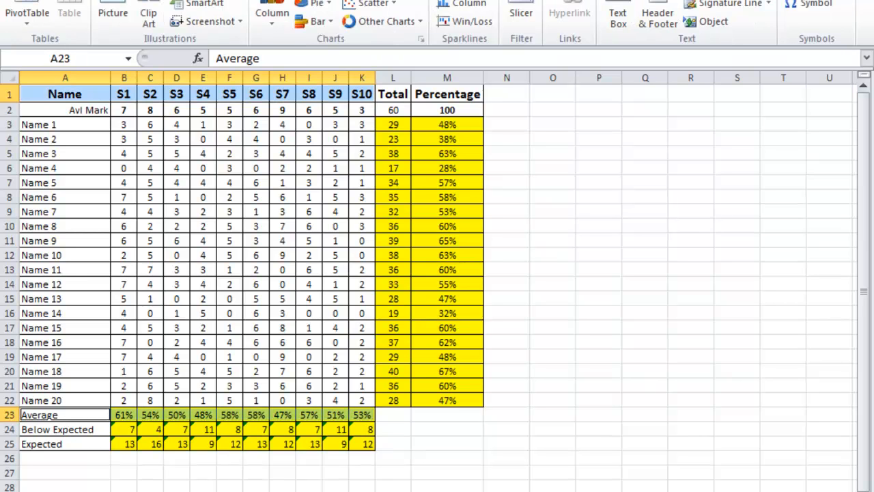
left_click(261, 21)
left_click(123, 70)
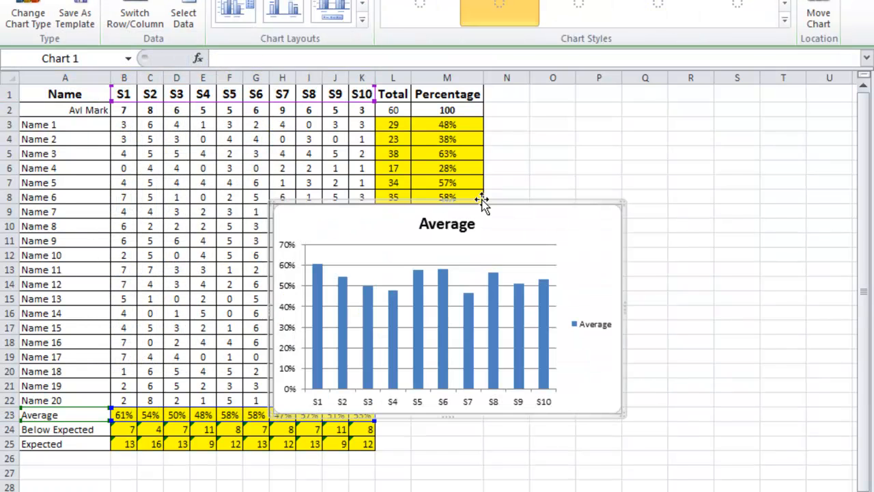
Step: Enlarge the section averages chart and move it to a new sheet named Average
left_click_drag(622, 204, 755, 99)
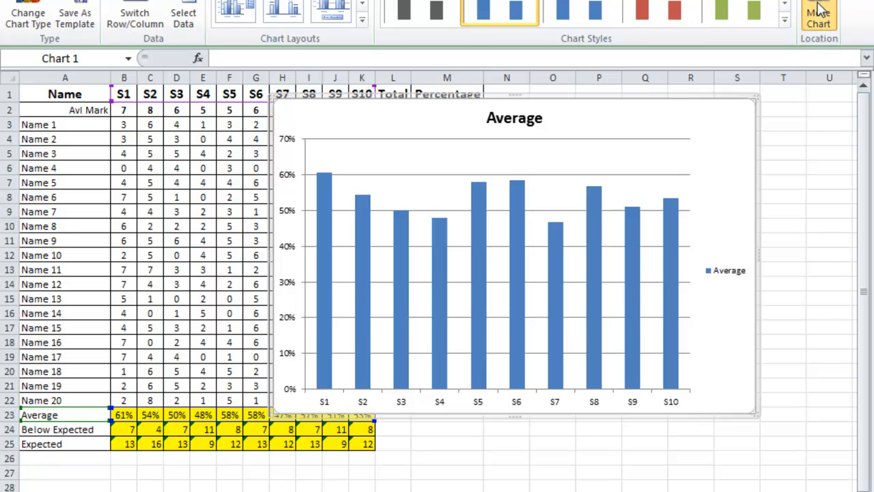
left_click(819, 17)
left_click(424, 216)
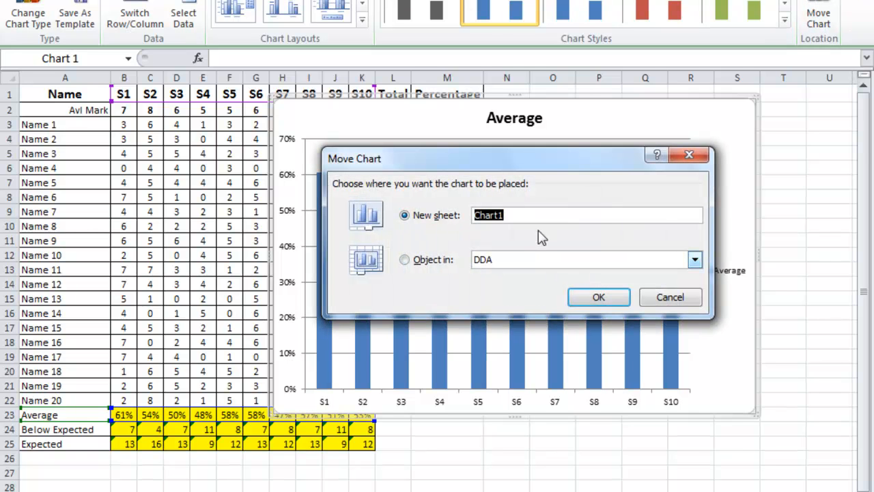
type("Average")
key("Return")
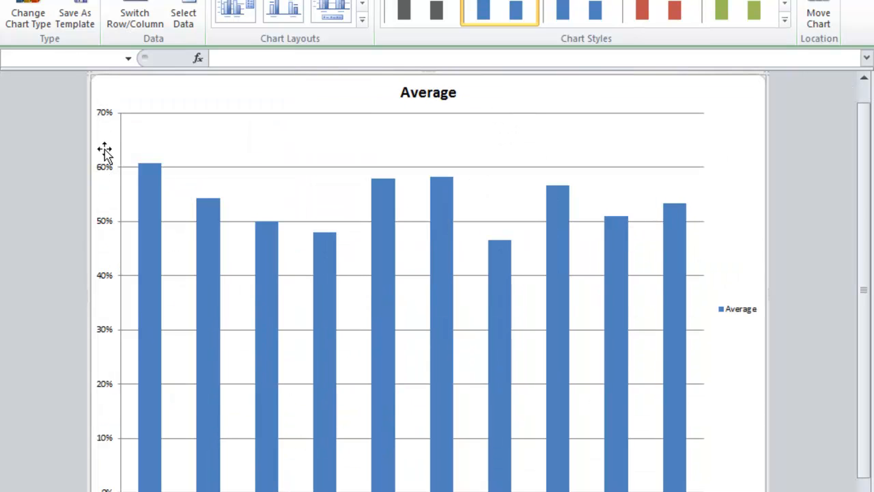
Step: Fix the maximum of the Average chart's vertical axis at 1
left_click(101, 119)
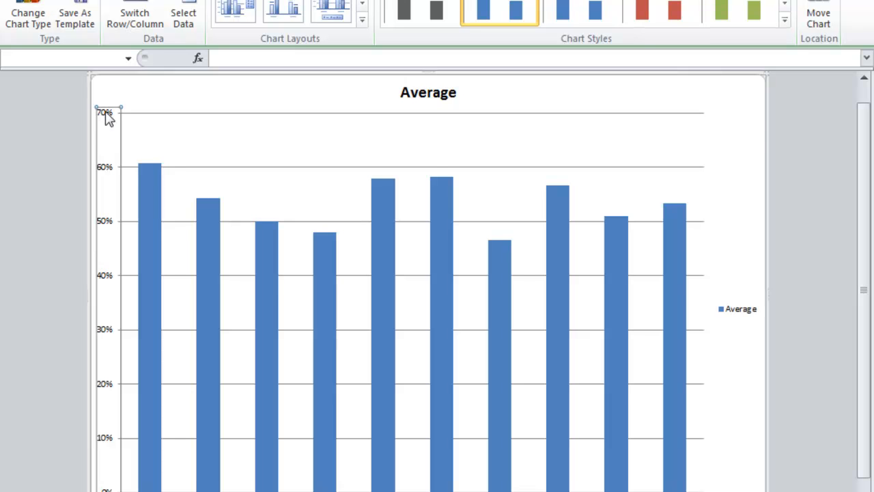
double_click(107, 117)
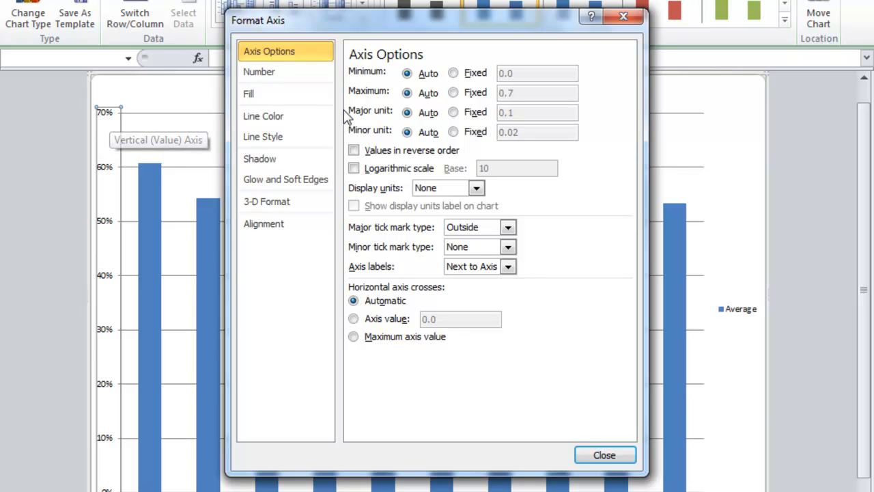
left_click(469, 98)
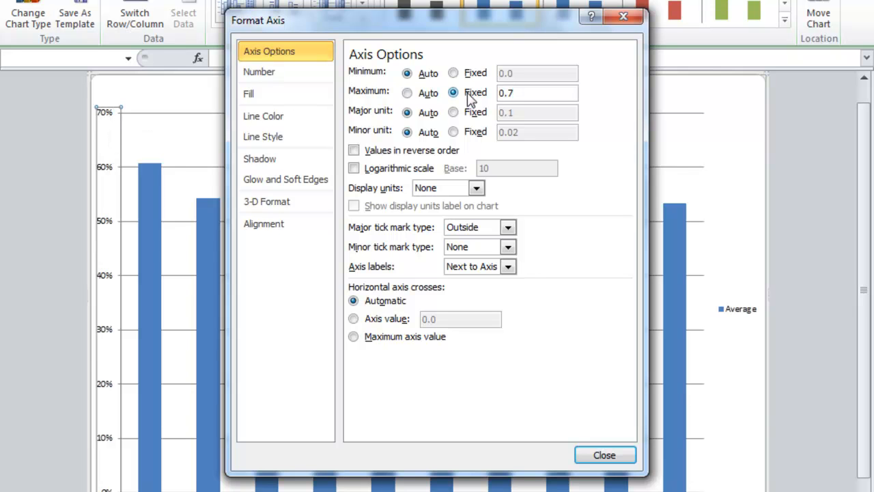
left_click_drag(545, 93, 441, 100)
type("1")
left_click(604, 456)
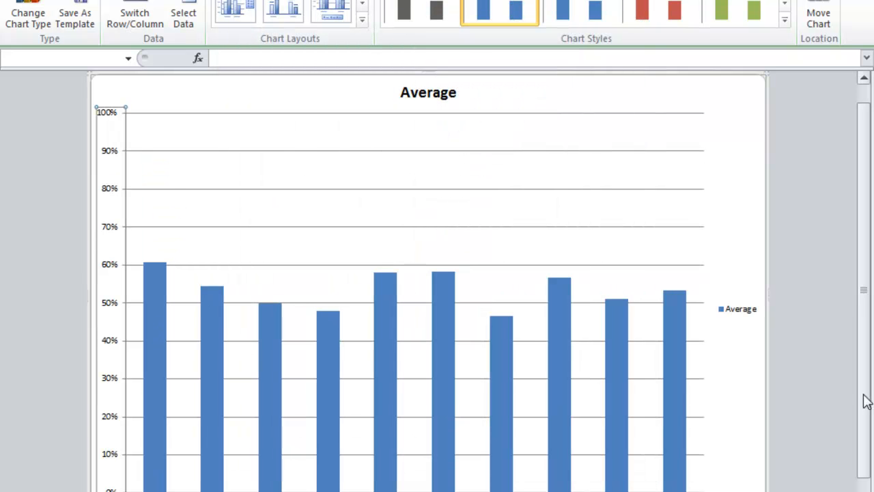
Step: Delete the legend from the Average chart
left_click(736, 315)
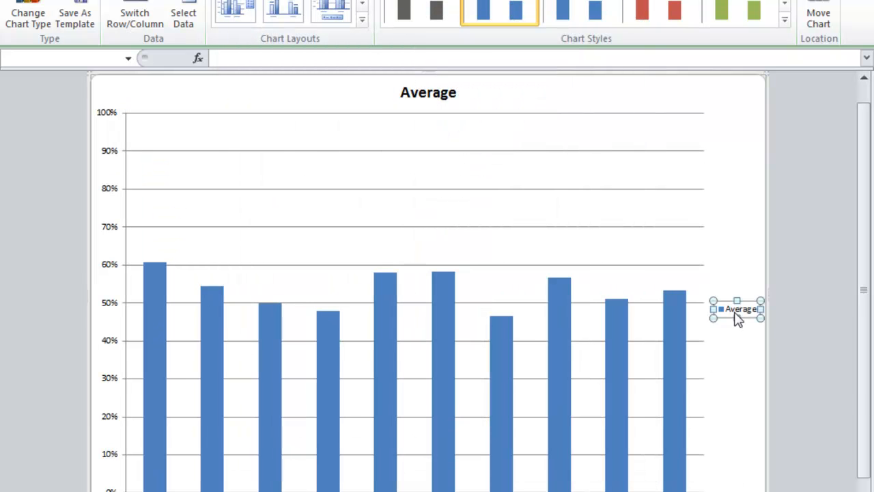
key("Delete")
mouse_move(722, 301)
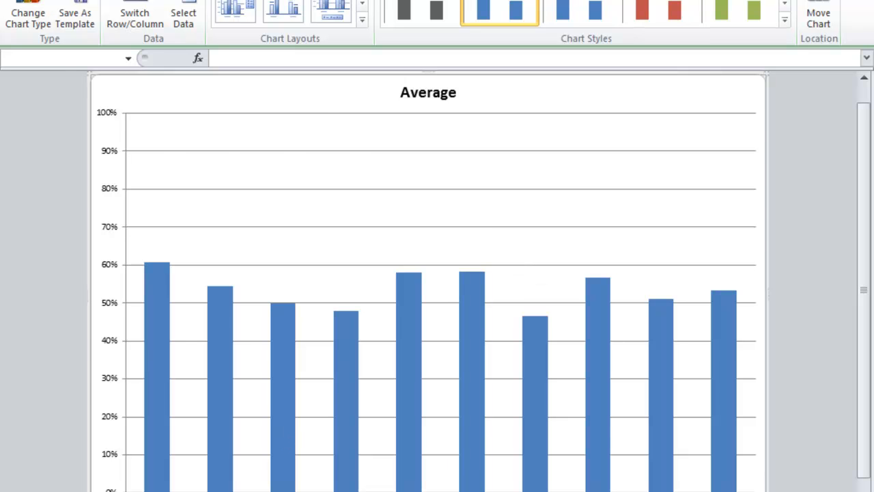
Step: On the DDA sheet, insert a clustered column chart from the section headers A1:K1 and the Below Expected and Expected rows A24:K25
left_click(123, 491)
left_click(449, 467)
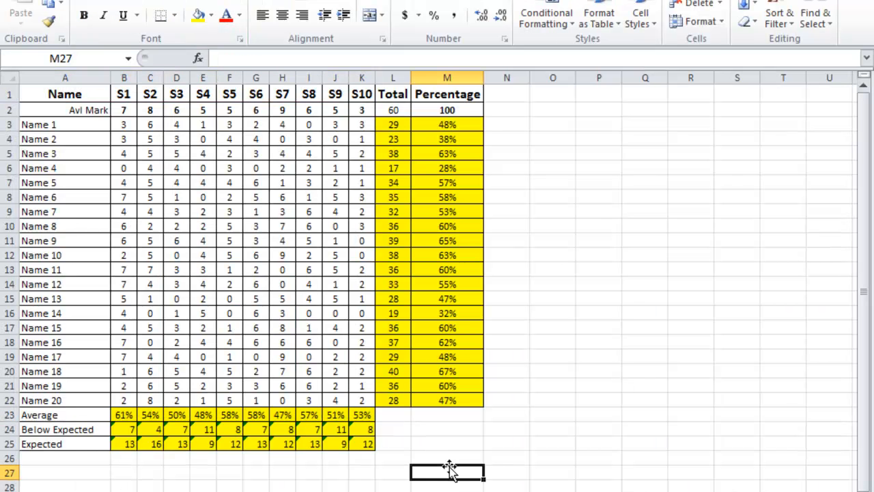
left_click_drag(68, 83, 362, 93)
left_click_drag(78, 428, 369, 447)
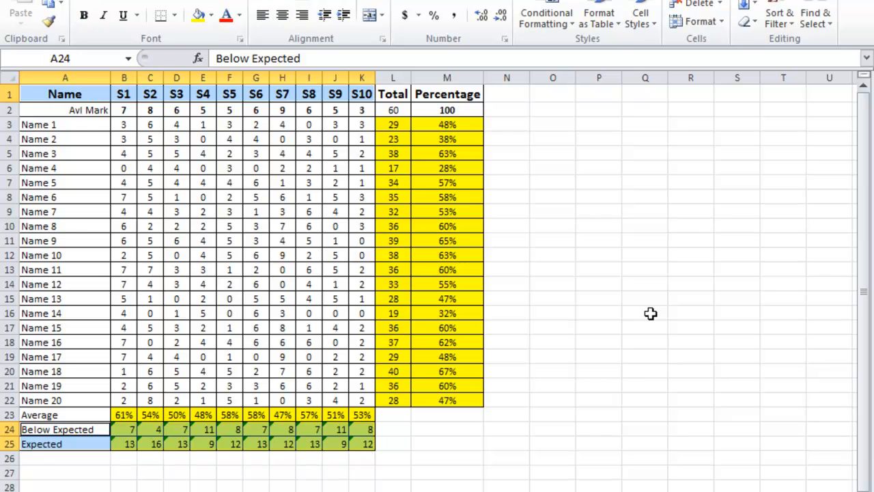
key("alt+n")
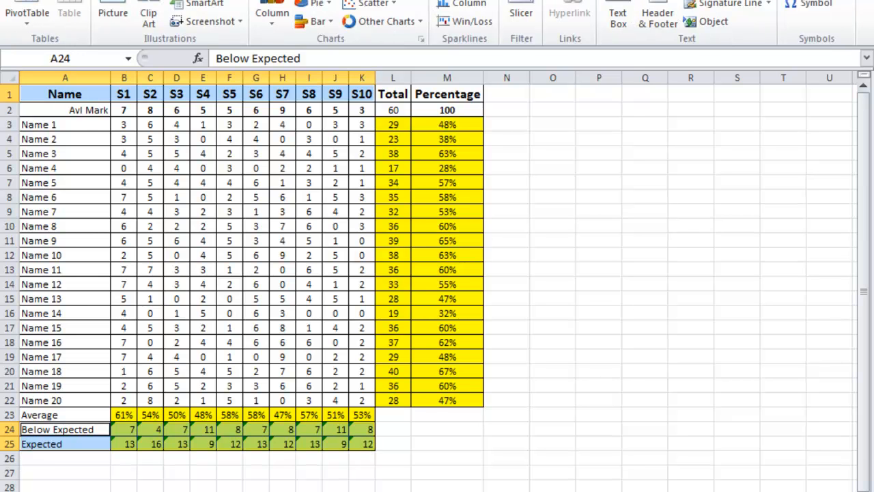
left_click(272, 15)
left_click(134, 71)
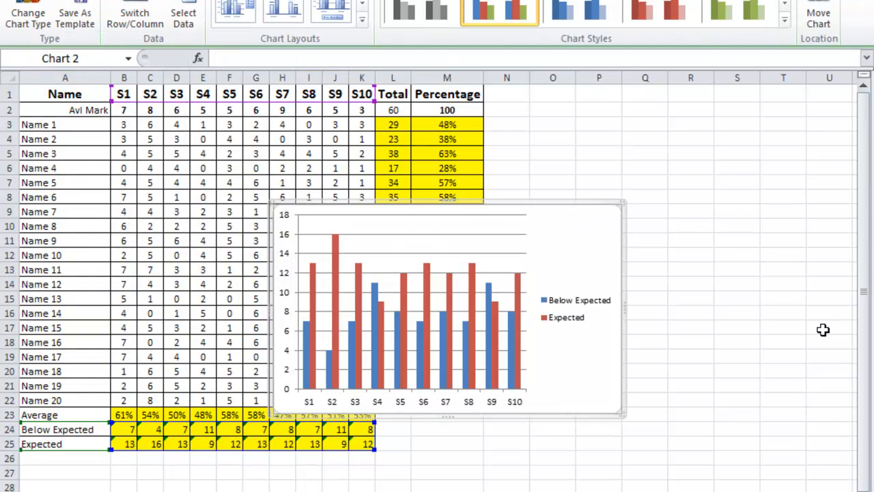
Step: Enlarge the Below Expected and Expected chart and move it to a new sheet named Expected
left_click_drag(621, 205, 751, 123)
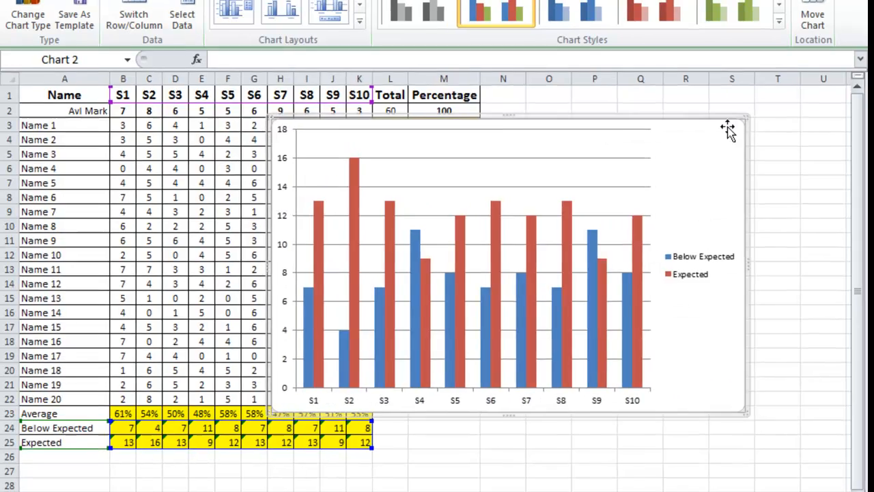
left_click(818, 15)
left_click(345, 217)
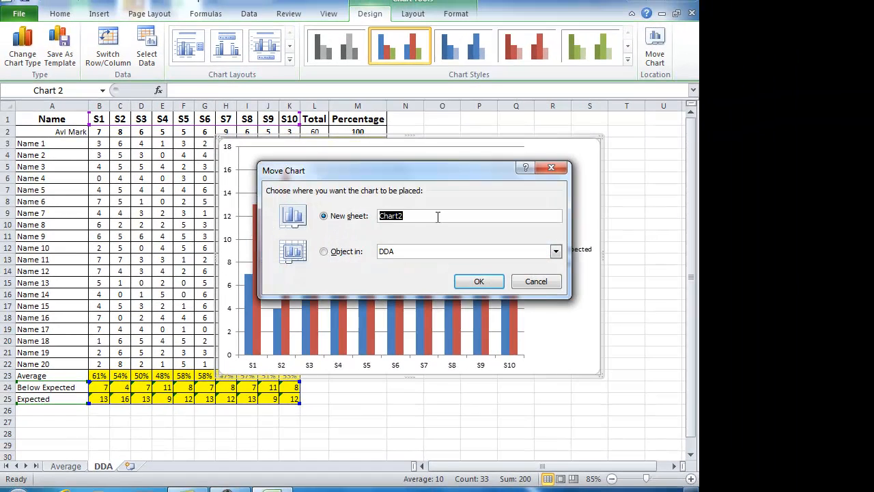
type("Expected")
key("Return")
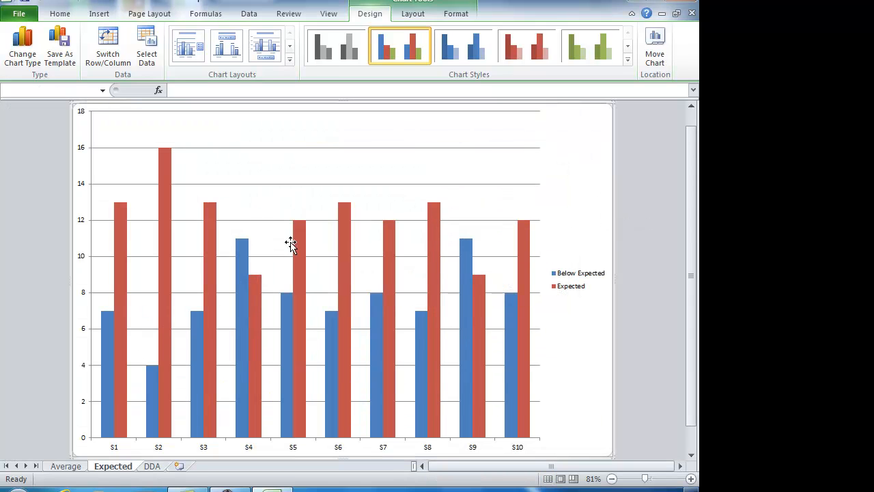
double_click(82, 116)
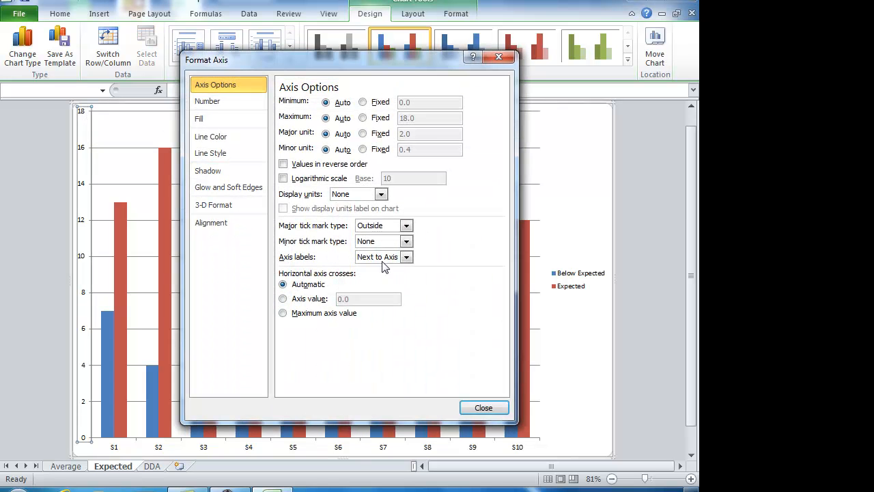
left_click(363, 118)
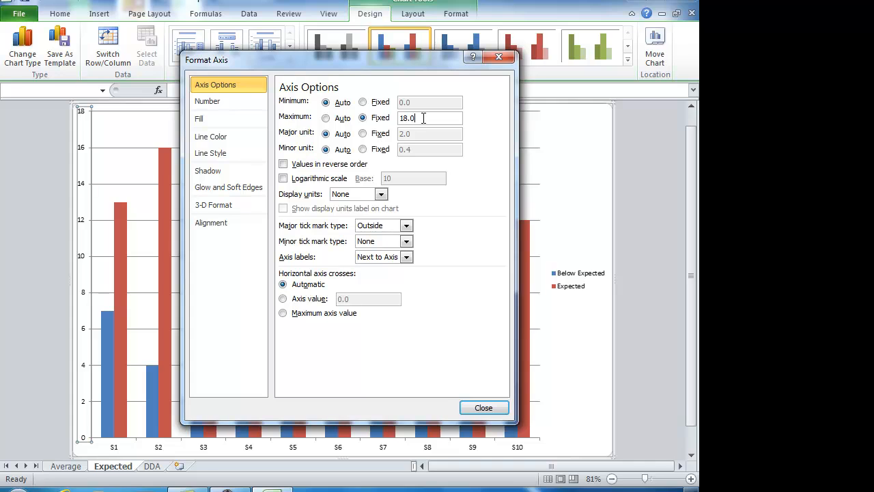
type("2")
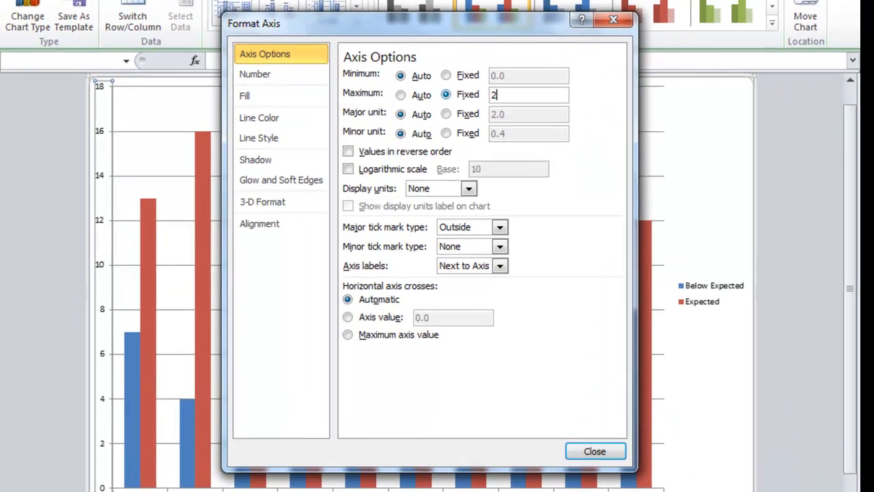
key("Return")
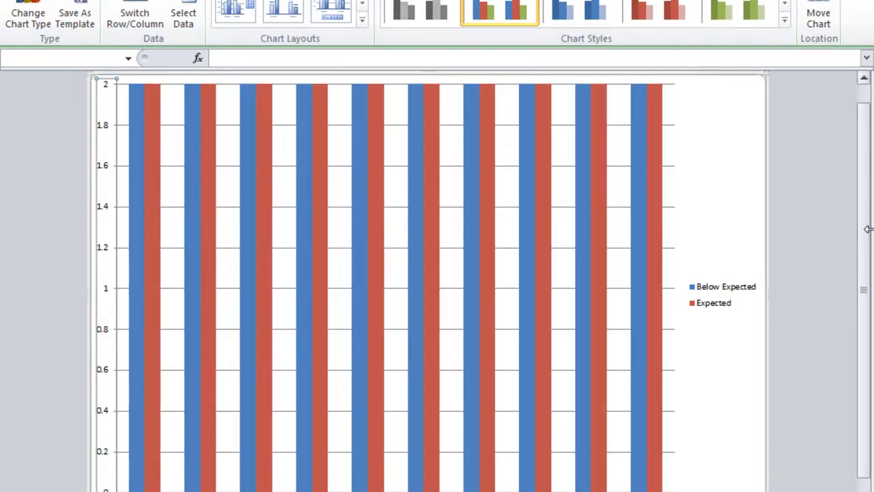
scroll(452, 301, "up", 1)
key("ctrl+z")
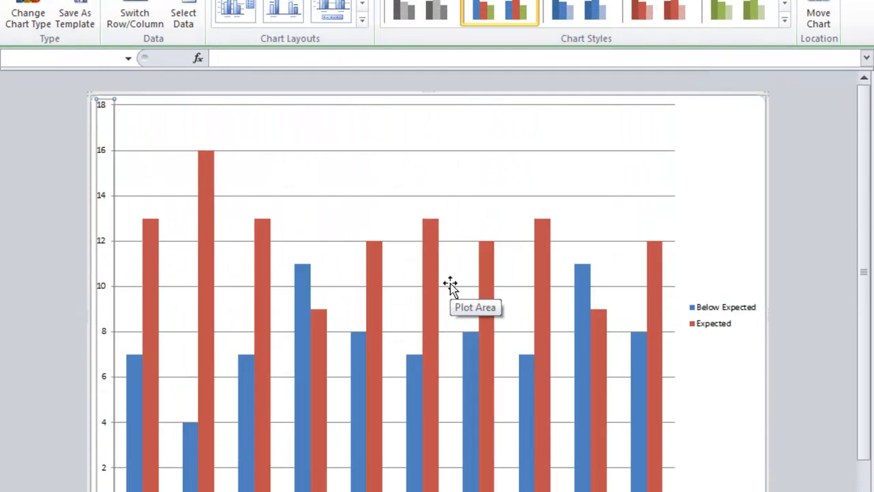
Step: Fix the maximum of the Expected chart's vertical axis at 20
double_click(106, 156)
left_click_drag(526, 93, 481, 94)
type("20")
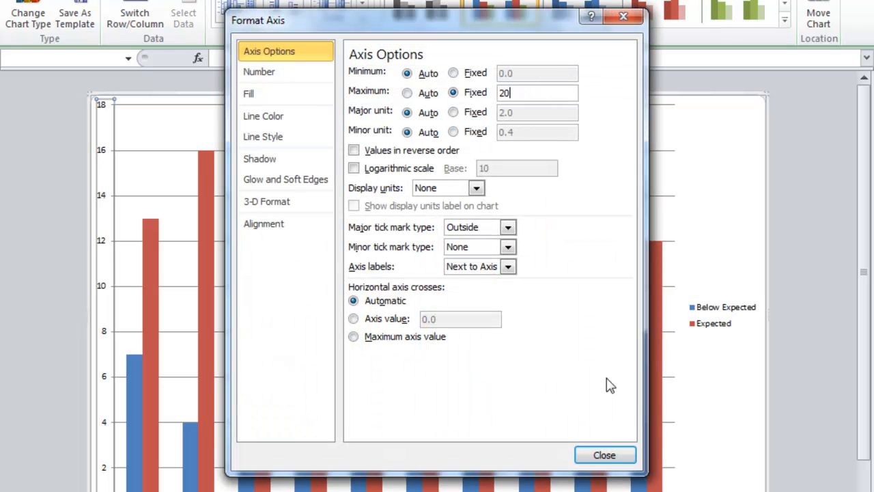
left_click(606, 455)
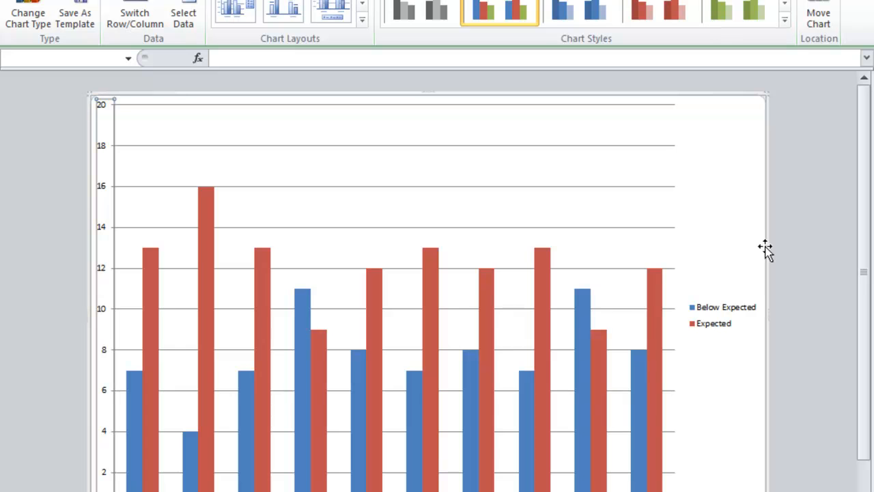
scroll(661, 243, "down", 2)
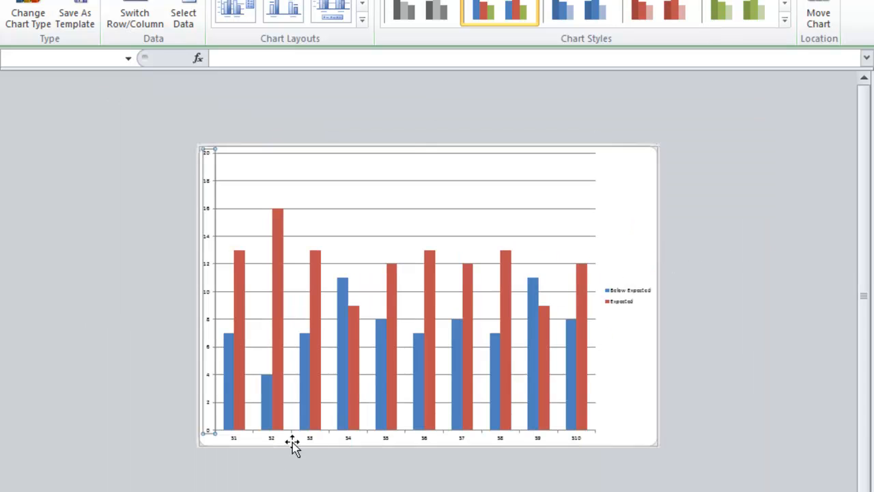
scroll(339, 432, "up", 2)
scroll(347, 447, "down", 1)
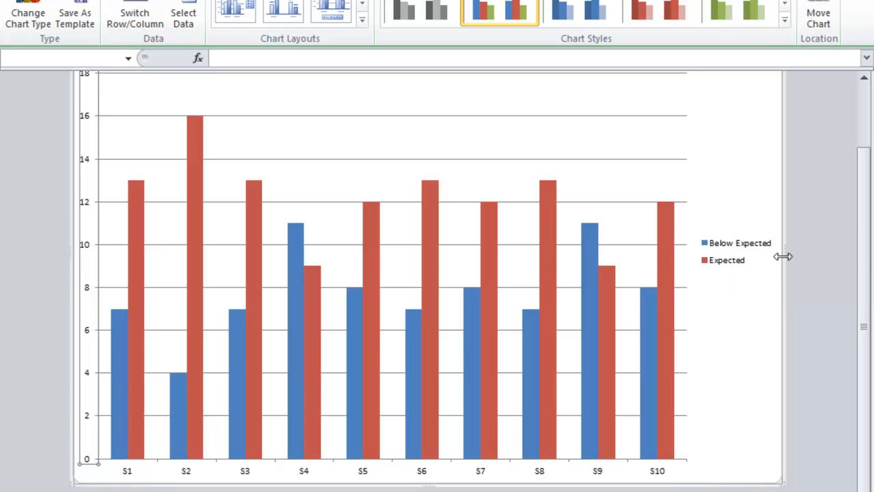
scroll(780, 325, "down", 3)
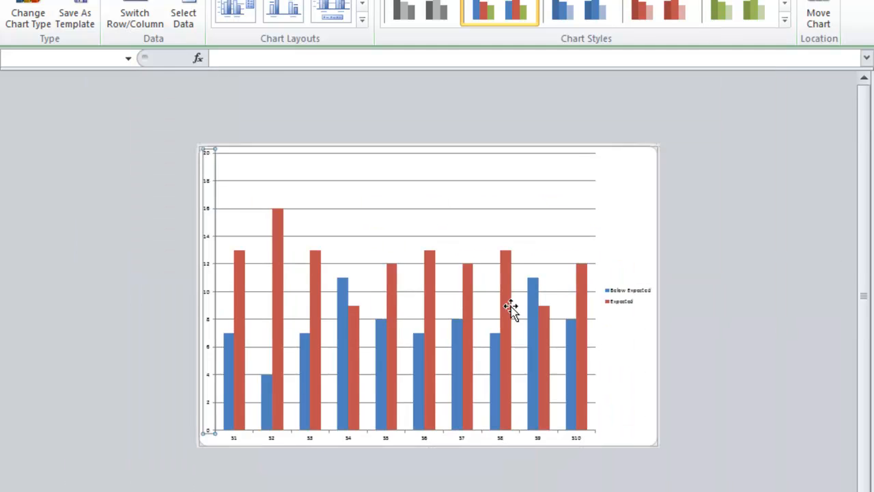
scroll(510, 307, "up", 3)
scroll(553, 287, "down", 3)
Step: Add a centered overlay title reading "Below Expected and Expected" to the Expected chart
left_click(448, 1)
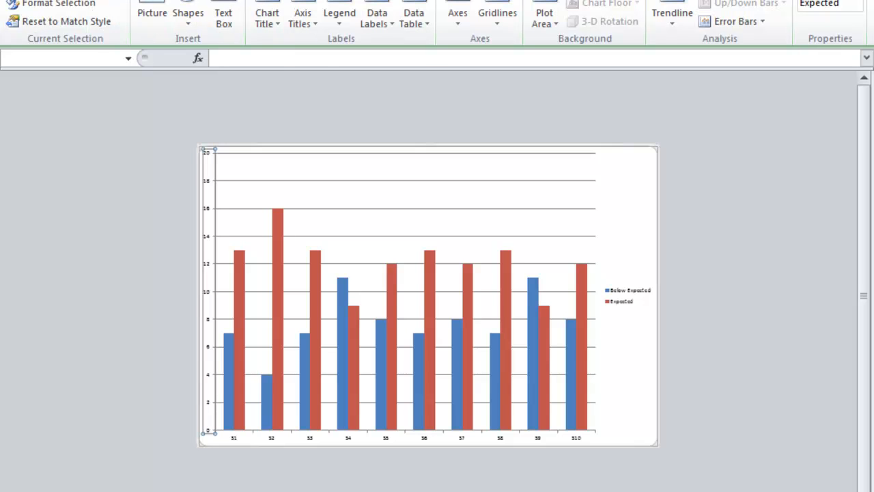
left_click(267, 20)
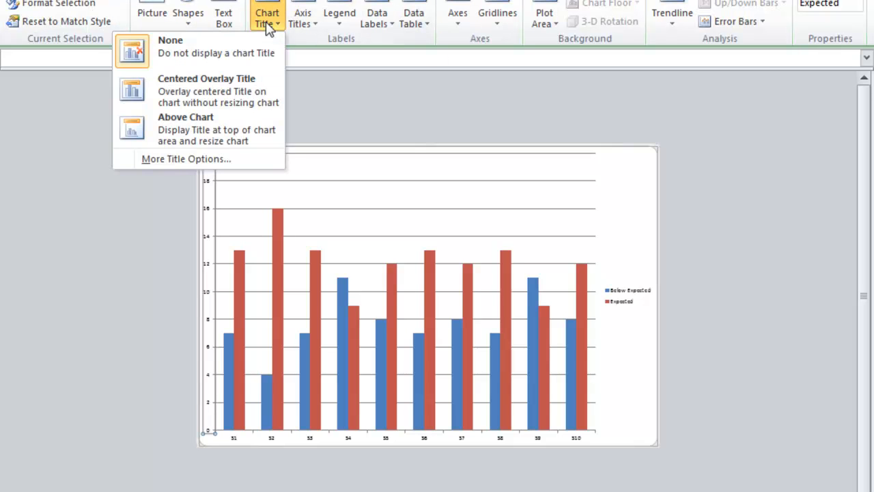
left_click(236, 88)
triple_click(436, 154)
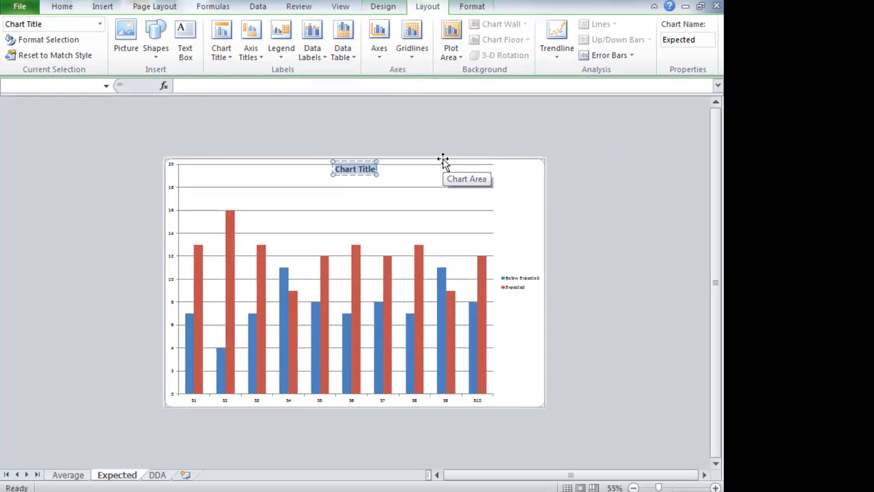
type("Below Excpected and Expected")
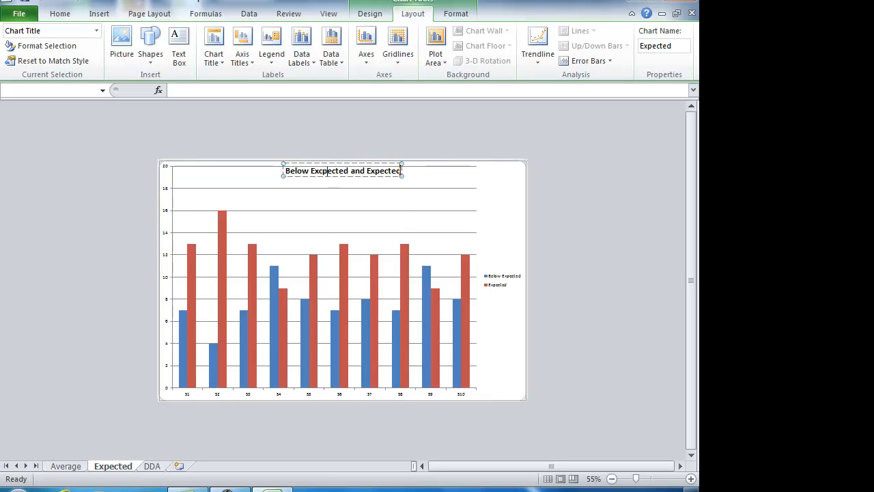
key("BackSpace")
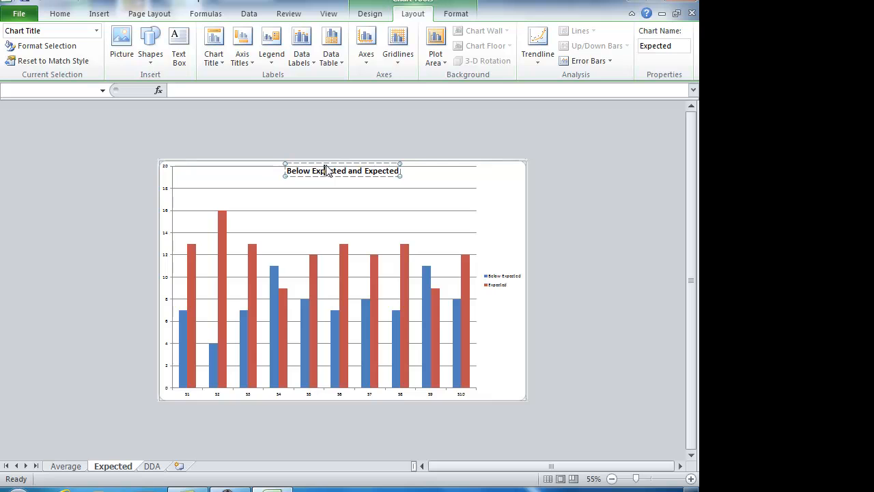
left_click(598, 172)
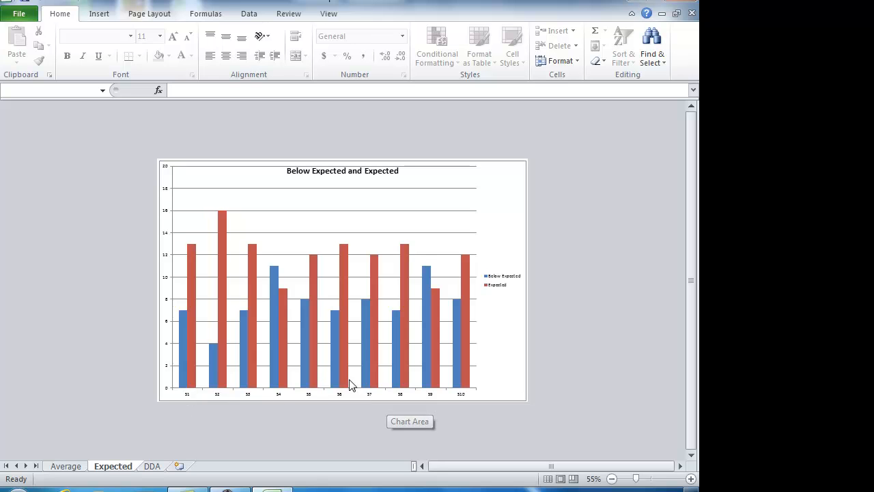
Step: Add a title below the Expected chart's horizontal axis reading "Question/Skill"
left_click(498, 194)
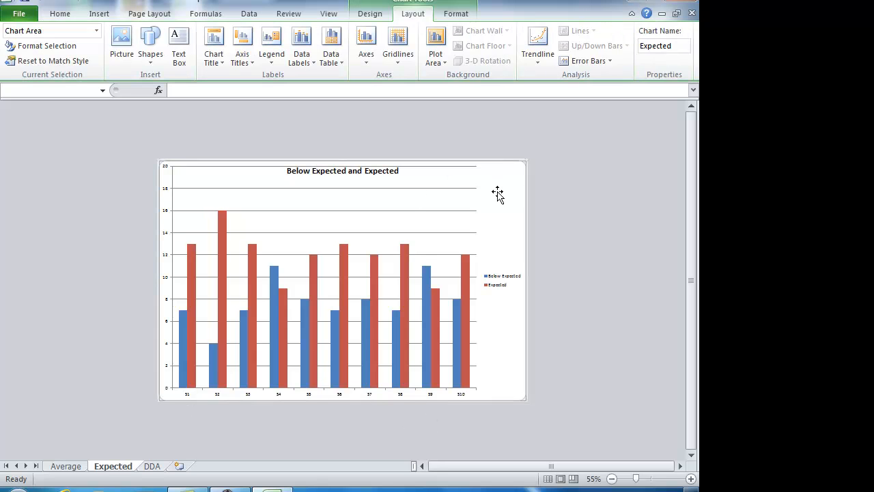
left_click(251, 65)
mouse_move(214, 80)
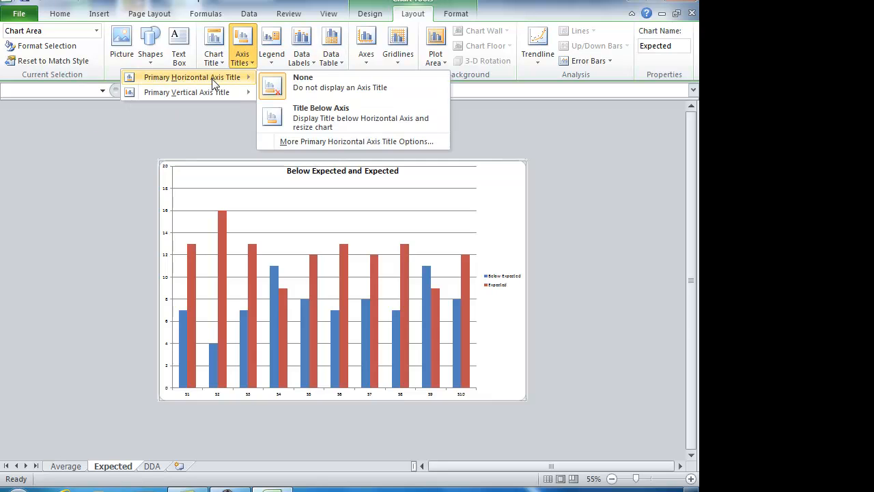
left_click(329, 121)
triple_click(323, 391)
type("Qua")
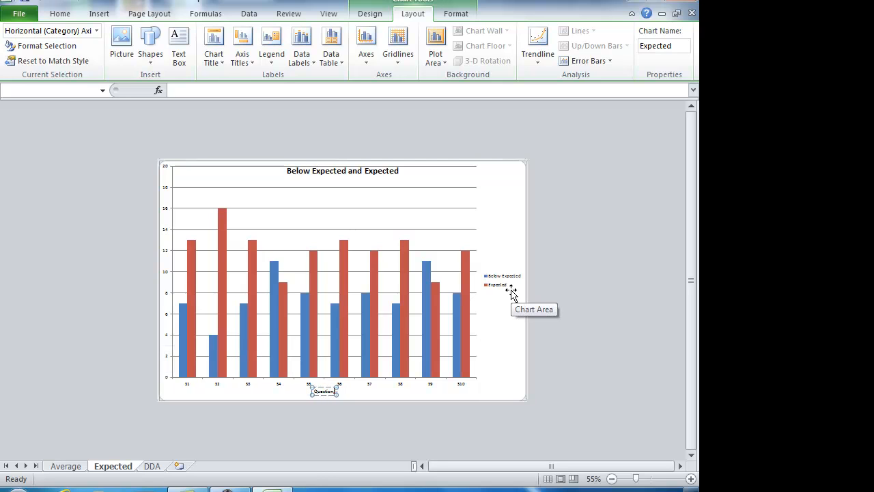
left_click(584, 360)
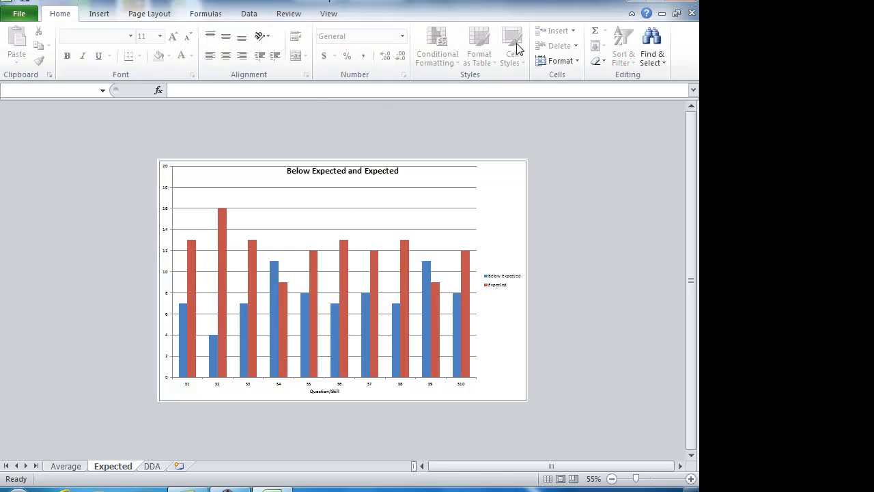
Step: Add a rotated title reading "Number of Students" to the Expected chart's vertical axis
left_click(485, 213)
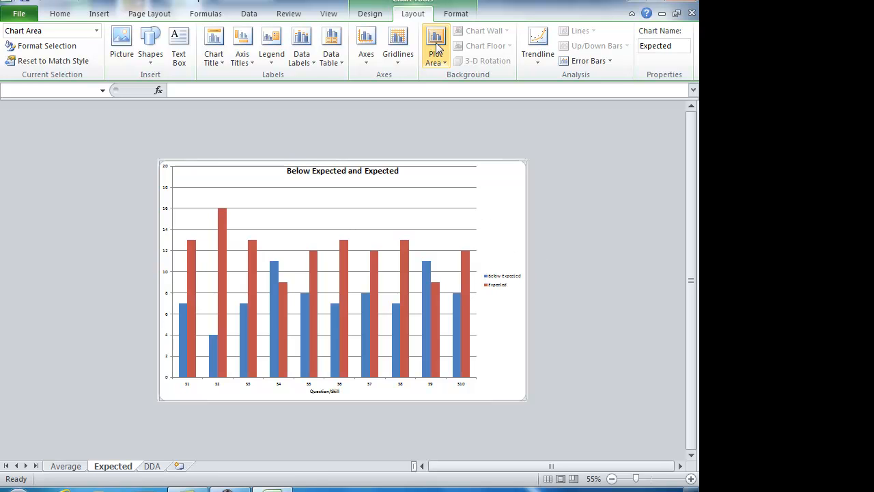
left_click(242, 56)
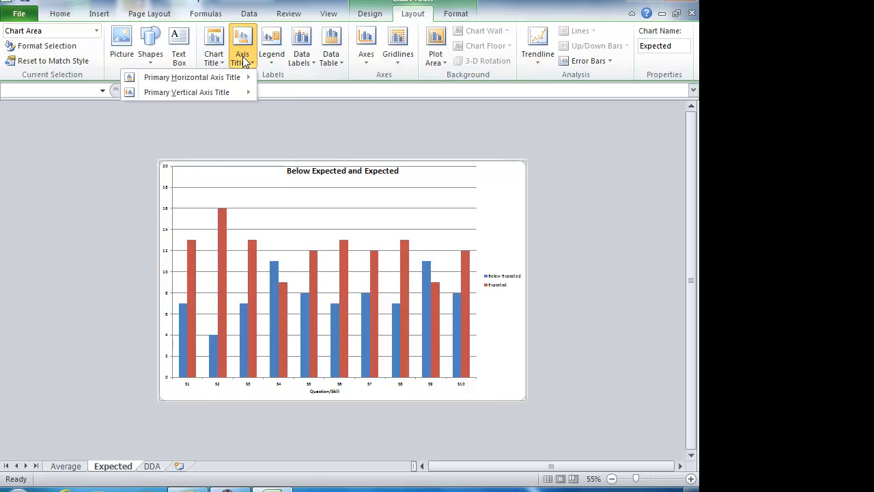
mouse_move(216, 89)
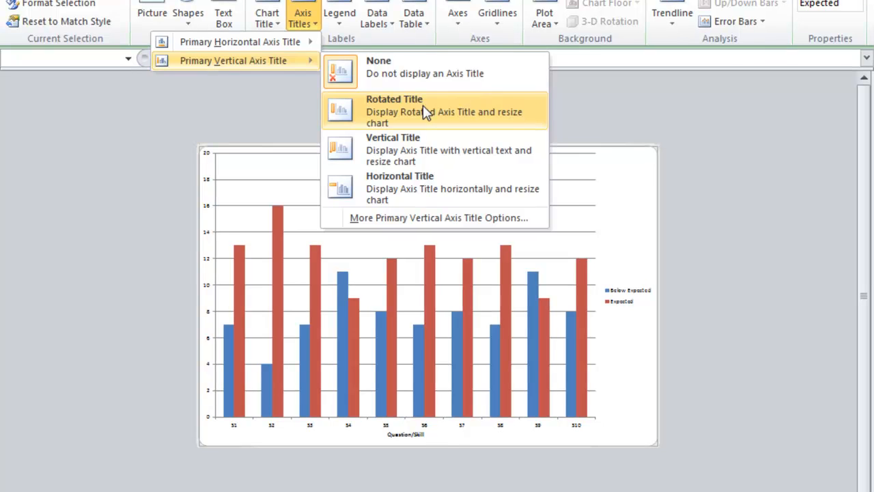
left_click(423, 106)
double_click(211, 282)
left_click(215, 276)
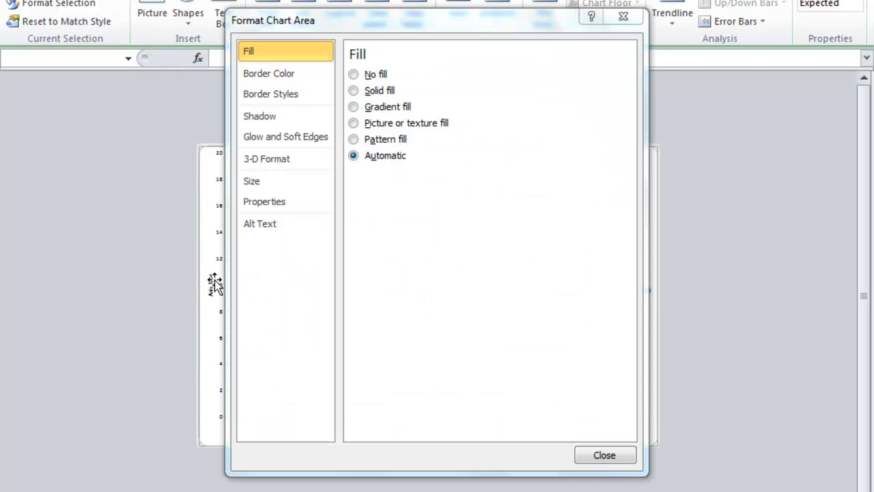
left_click(211, 292)
left_click(606, 453)
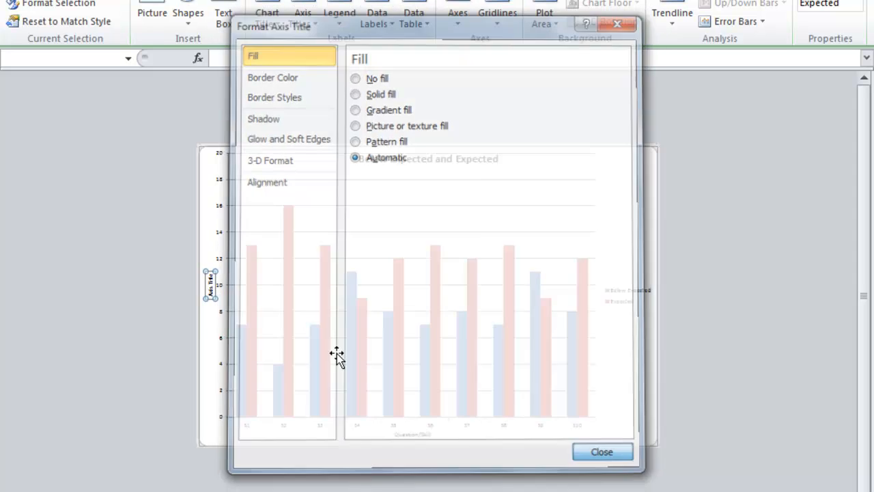
triple_click(210, 282)
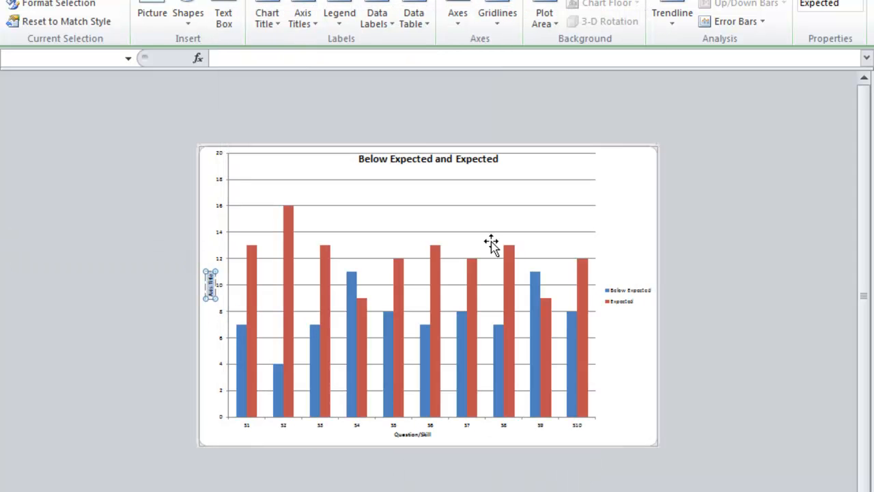
type("Number of Stud")
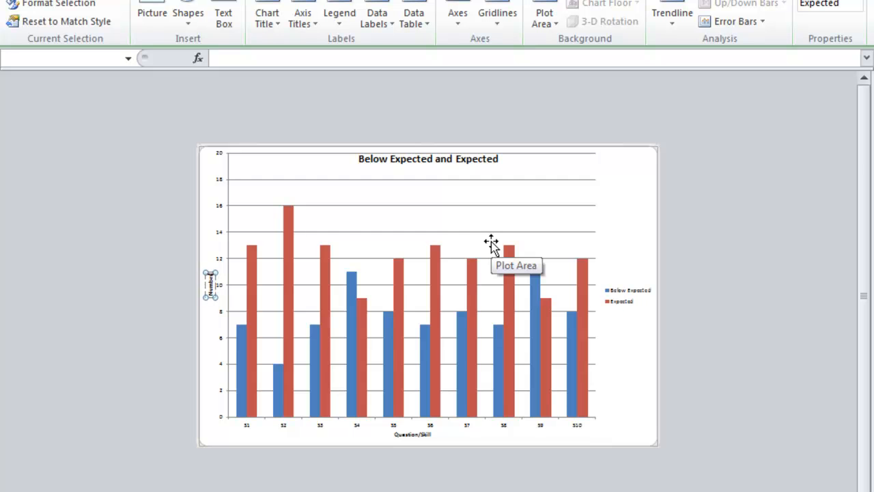
type("ents")
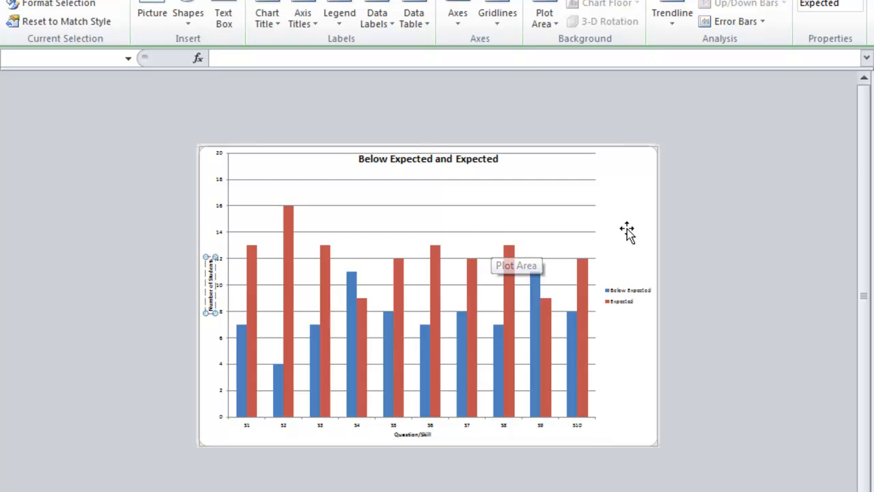
left_click(727, 205)
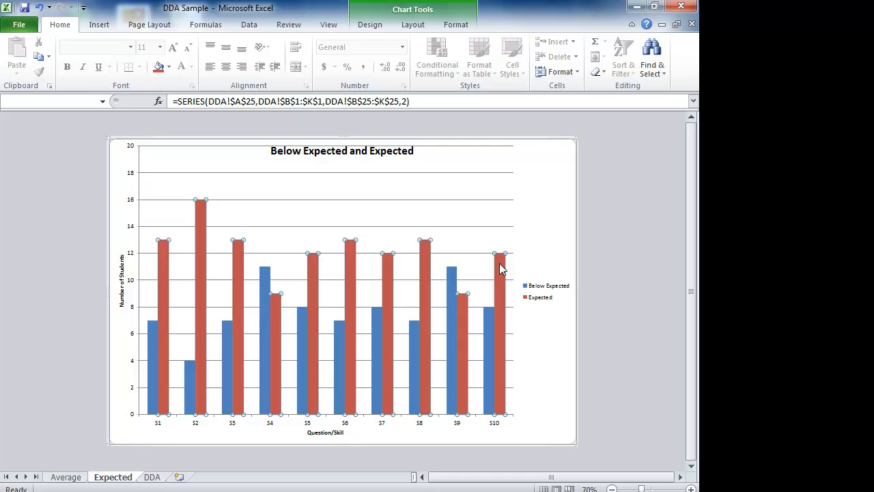
Step: Add Inside End data labels to the Expected and Below Expected column series in the chart
left_click(413, 25)
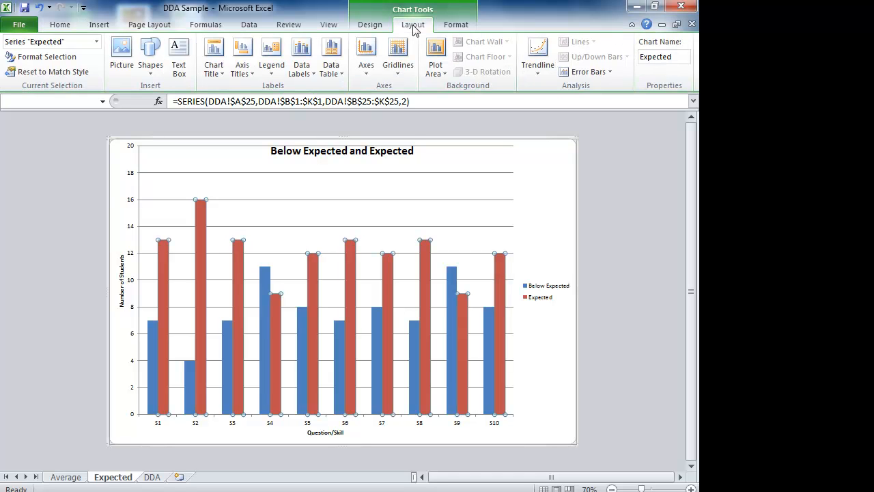
left_click(304, 71)
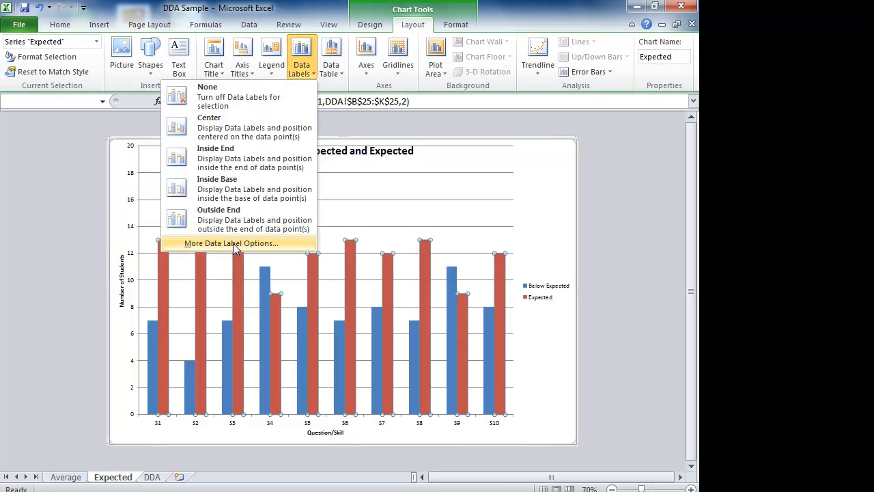
left_click(235, 159)
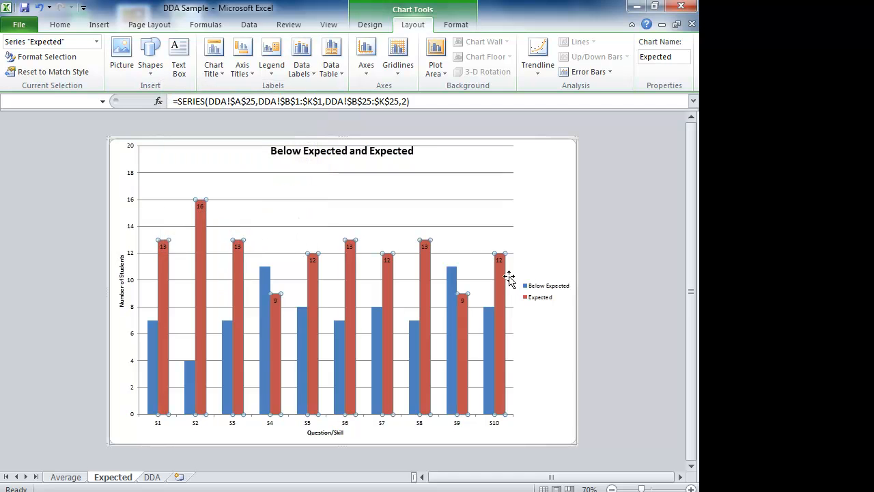
left_click(489, 329)
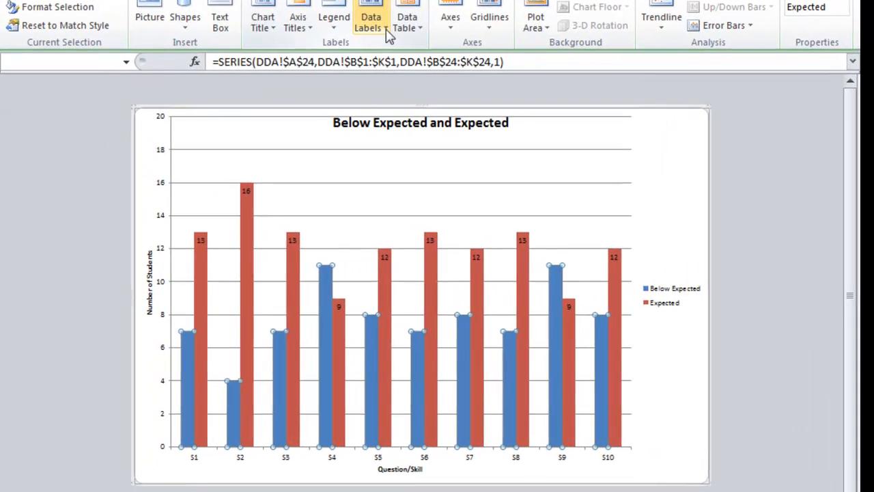
left_click(313, 73)
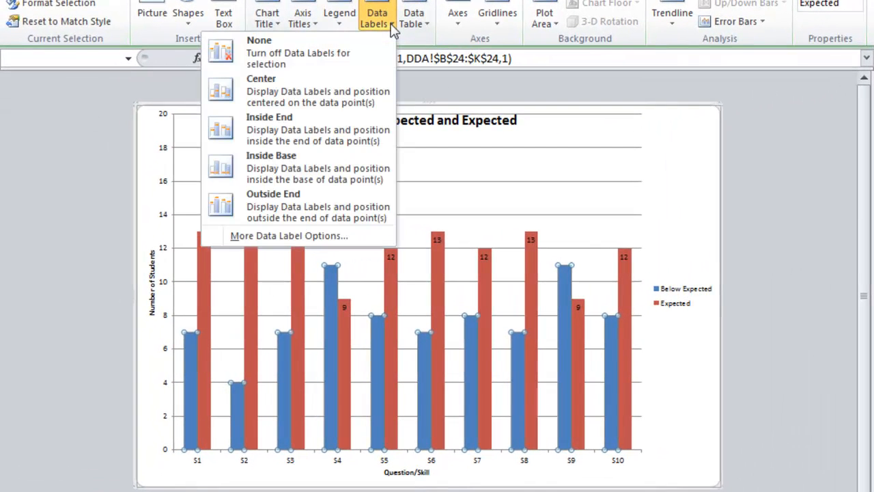
left_click(275, 122)
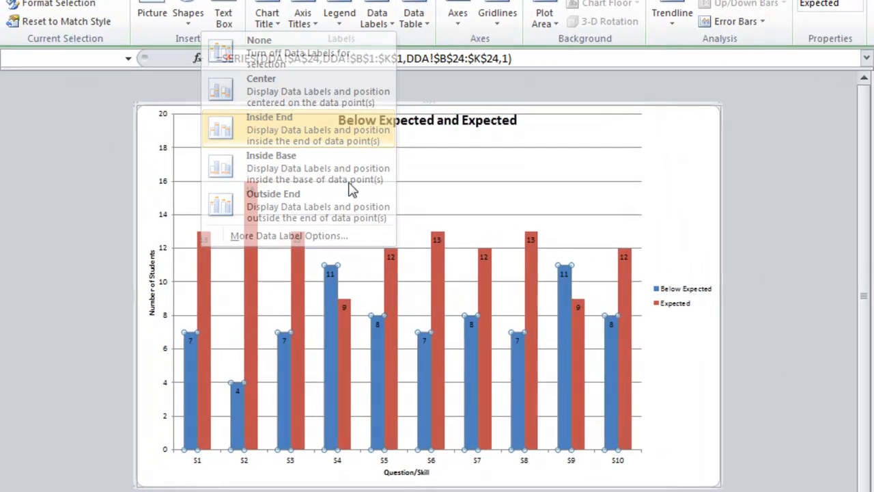
left_click(777, 217)
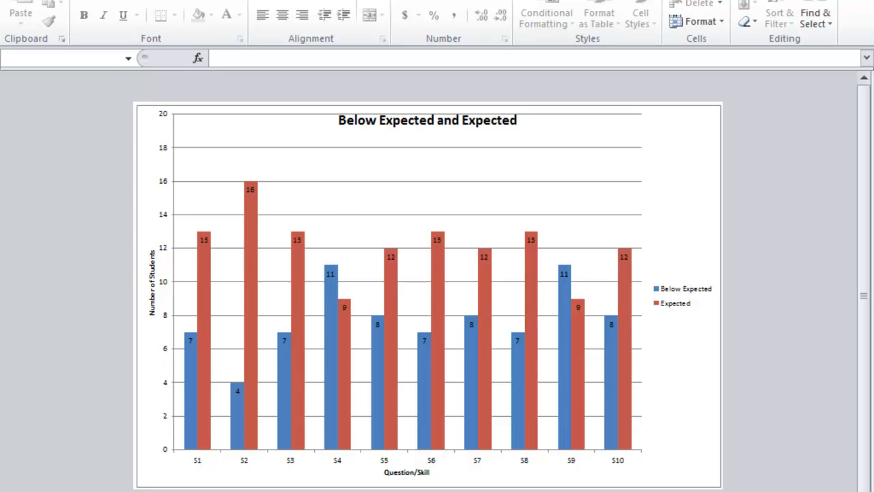
Step: Review the marks table on the DDA sheet, the Average chart and the Below Expected and Expected chart
key("ctrl+Page_Up")
left_click(552, 312)
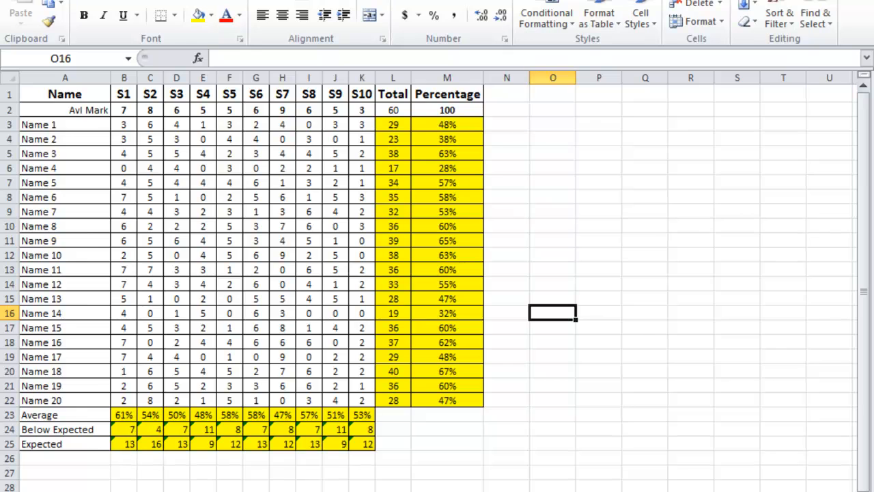
key("ctrl+Page_Down")
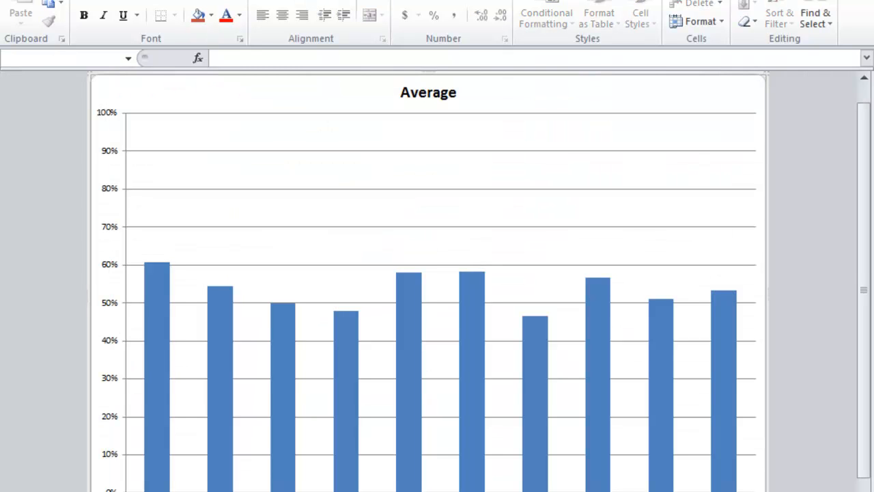
key("ctrl+Page_Down")
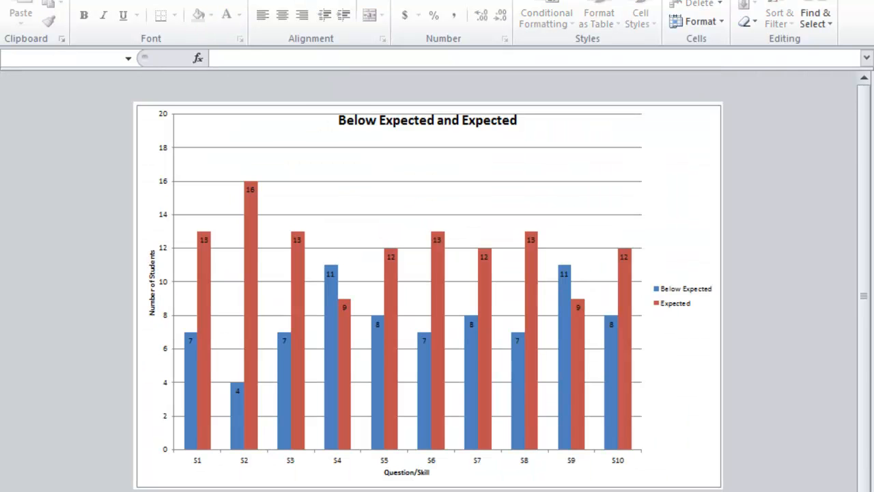